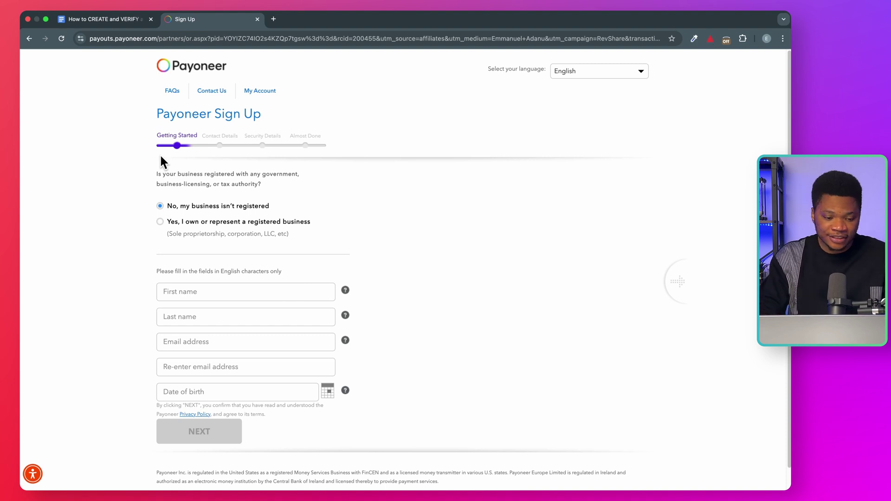
Mark the business as unregistered and continue from Getting Started to Contact Details.
click(161, 222)
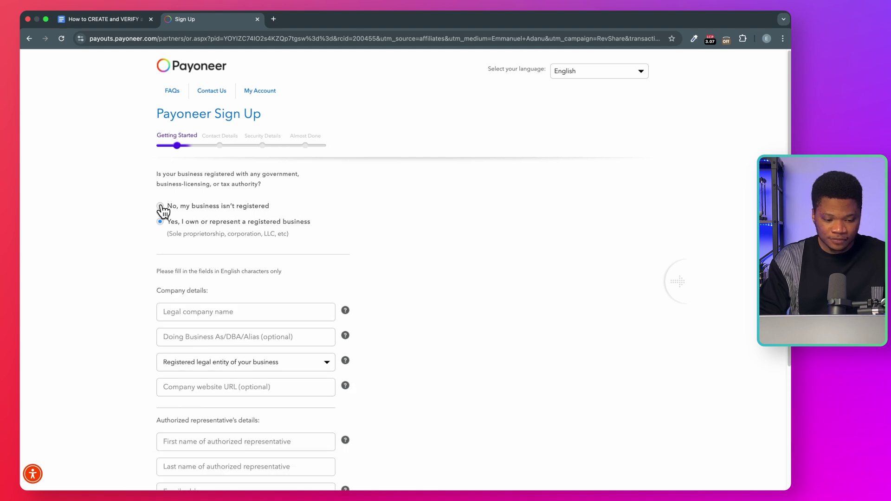
click(161, 206)
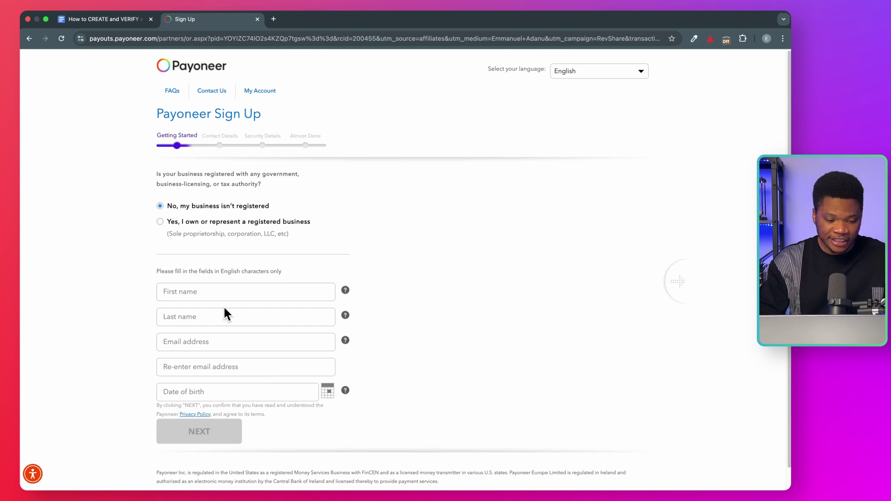
scroll(224, 305, down, 1)
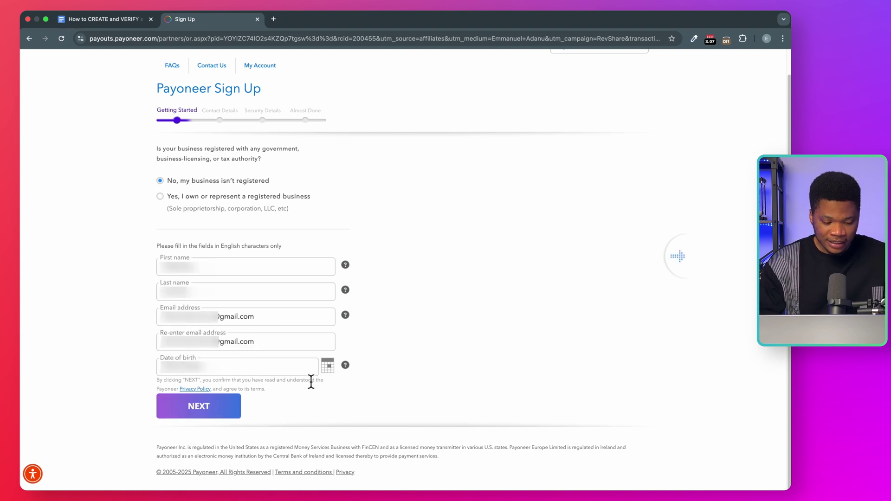
click(205, 409)
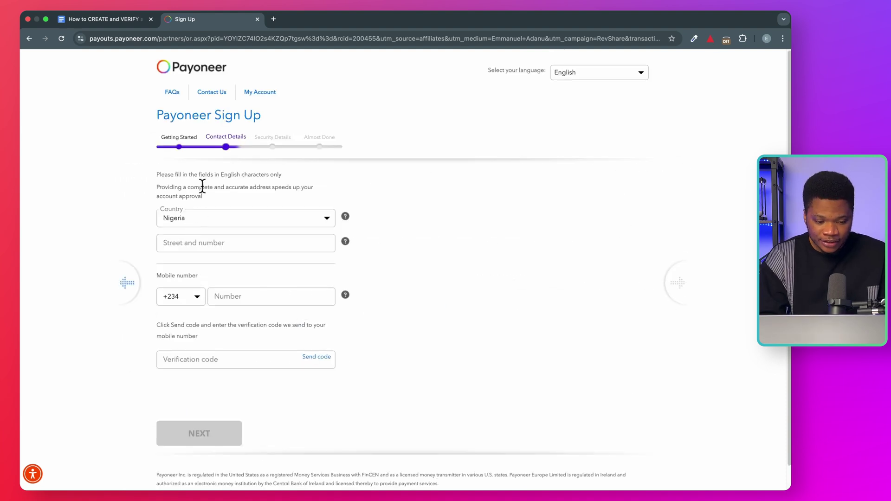
Keep Nigeria as country and enter the street address, auto-filling Lagos and 106104.
click(196, 217)
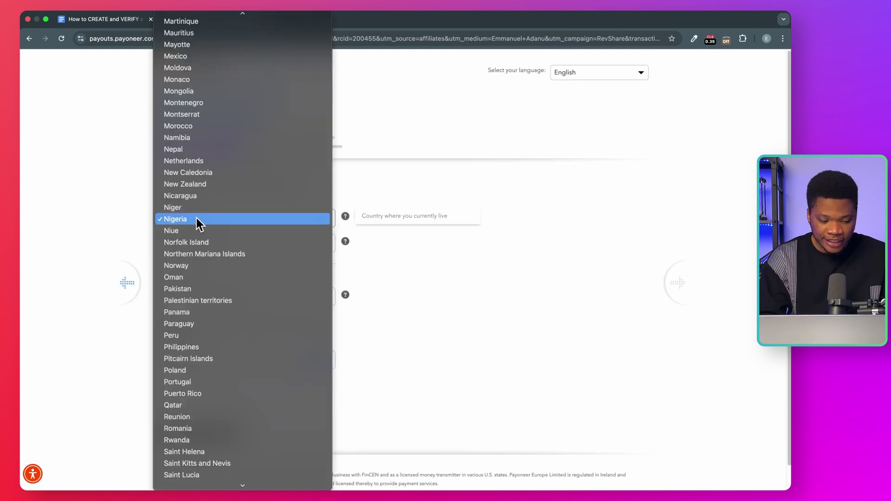
click(199, 222)
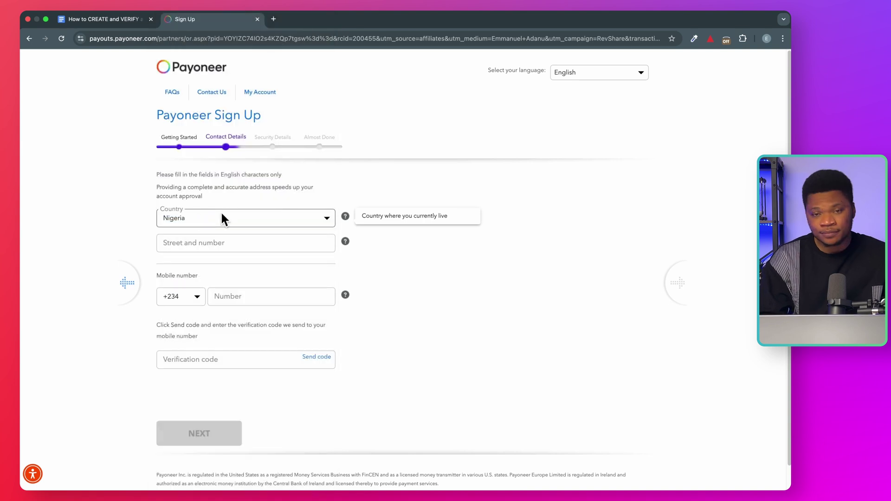
click(178, 242)
key(super+v)
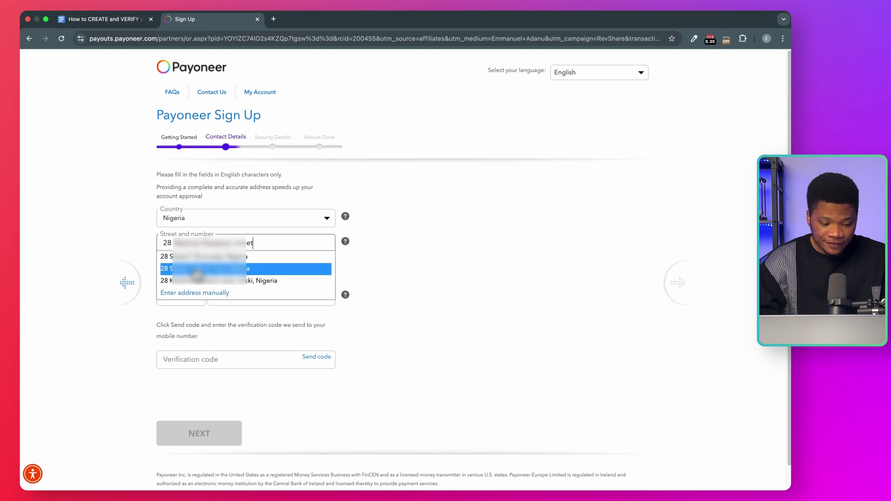
click(210, 282)
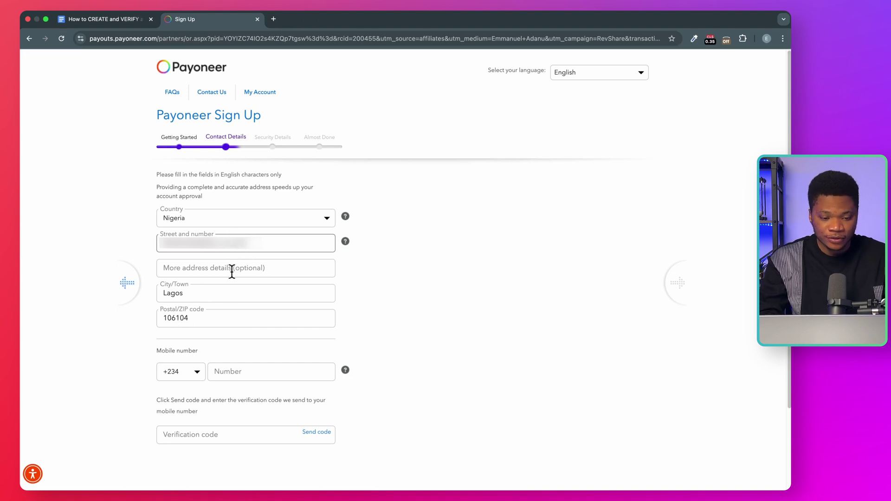
click(275, 19)
Search Google for 'ikeja postal code'.
text(Ike)
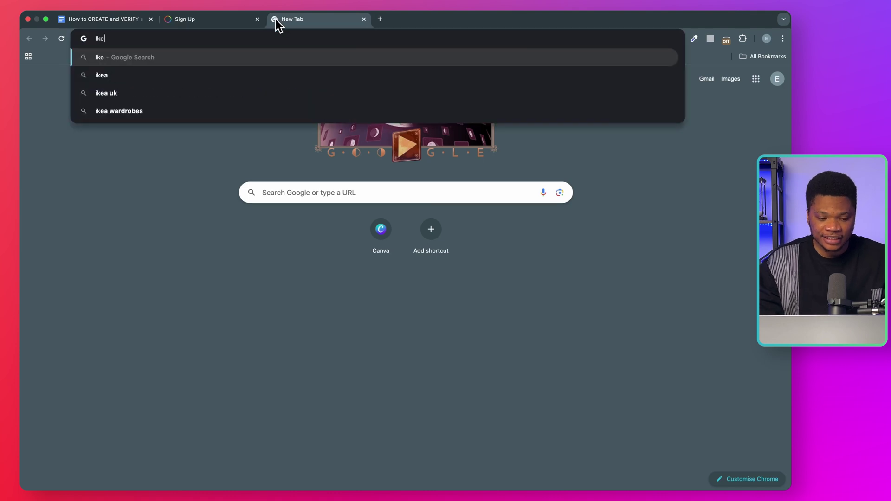
text(ja pops)
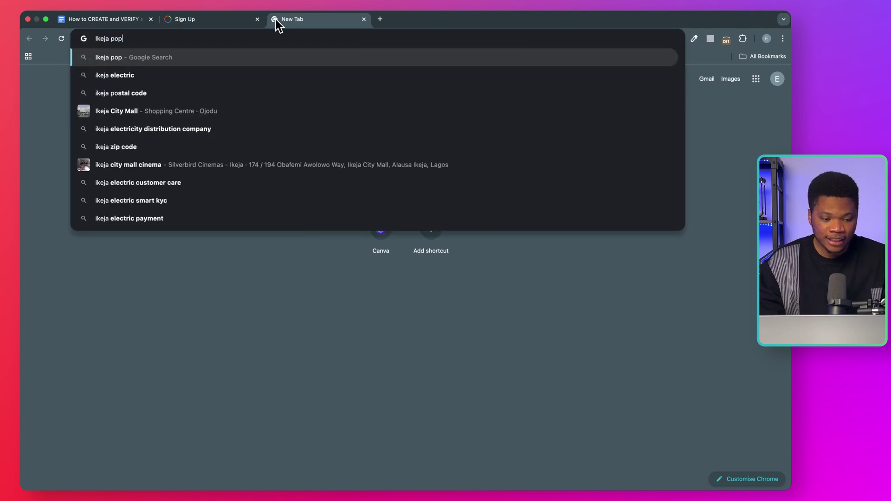
key(BackSpace)
key(BackSpace)
text(st)
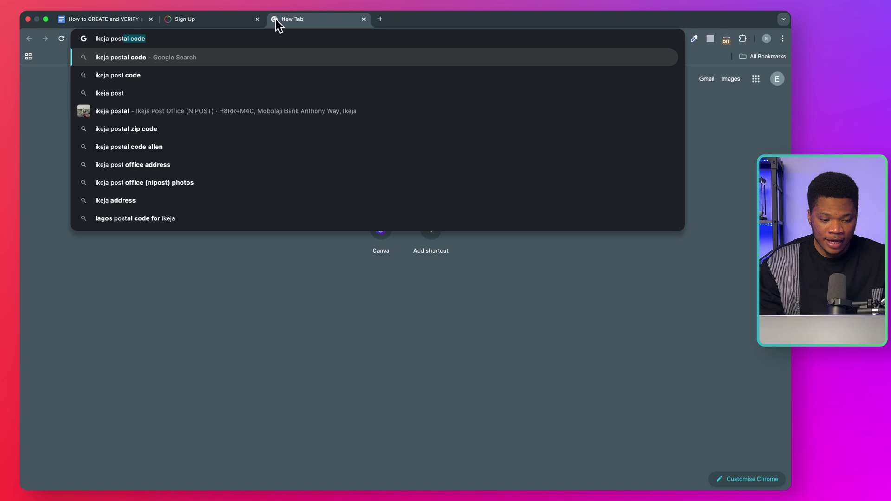
key(Return)
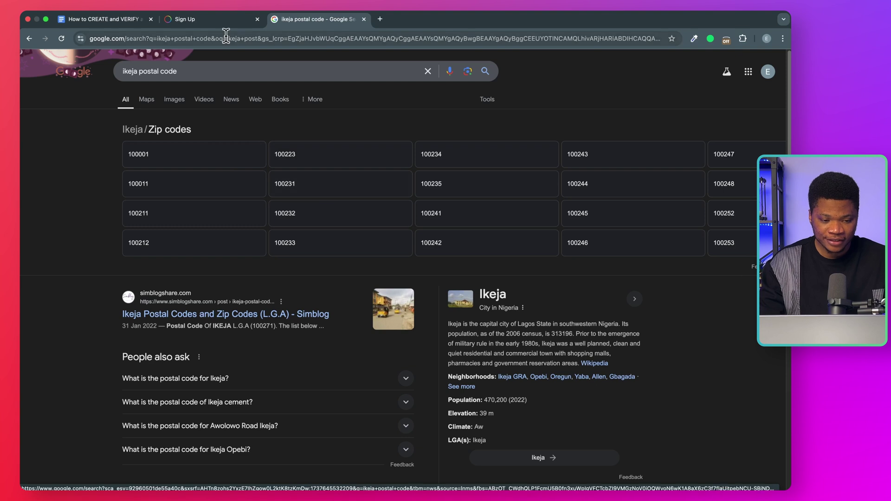
Verify the mobile number with the SMS code and submit the contact details.
click(216, 20)
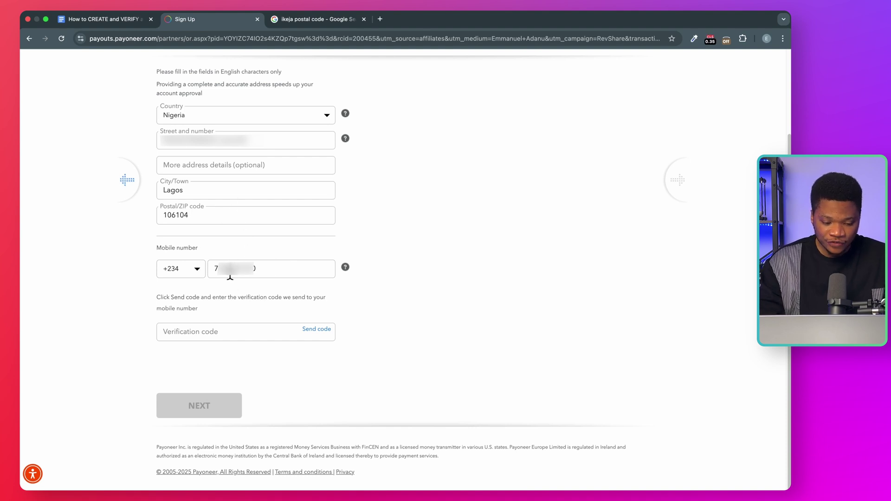
click(316, 330)
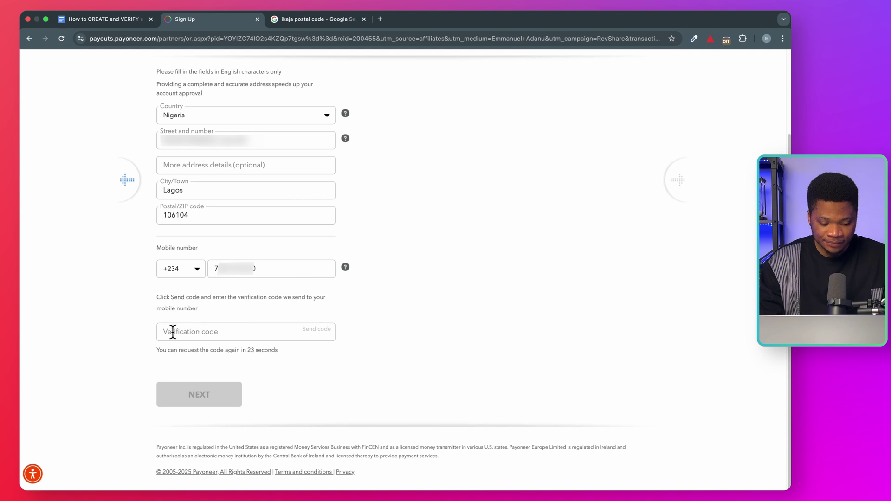
click(191, 333)
key(super+v)
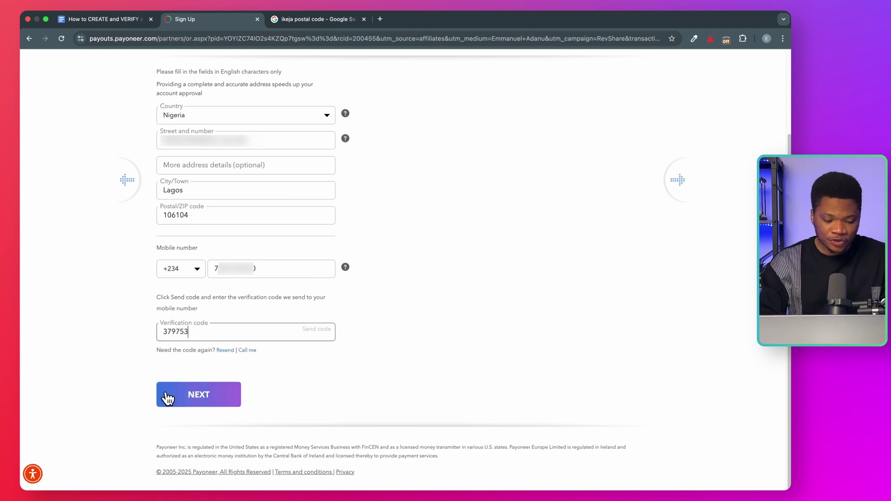
click(202, 398)
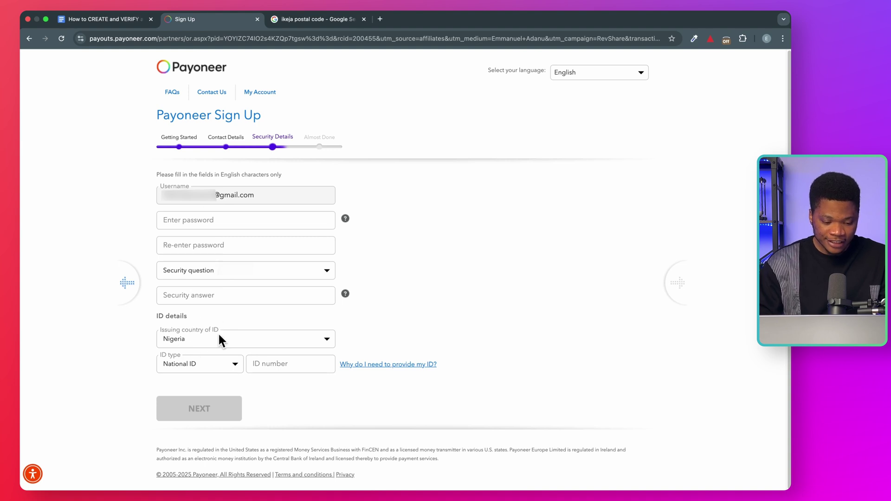
Settle on National ID as the ID type and submit the security details.
click(204, 365)
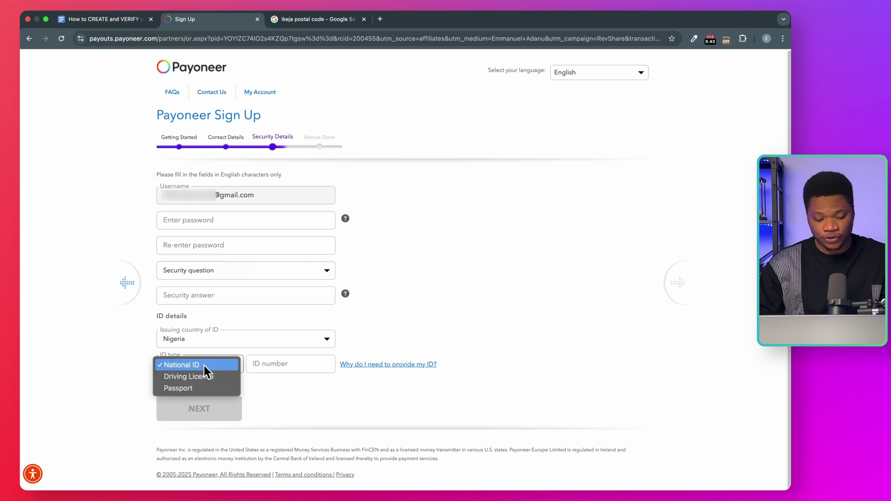
click(199, 368)
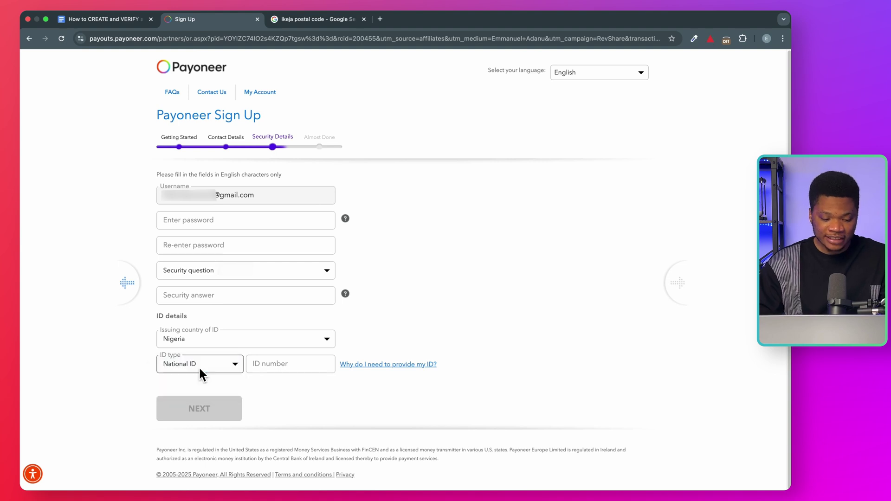
click(228, 369)
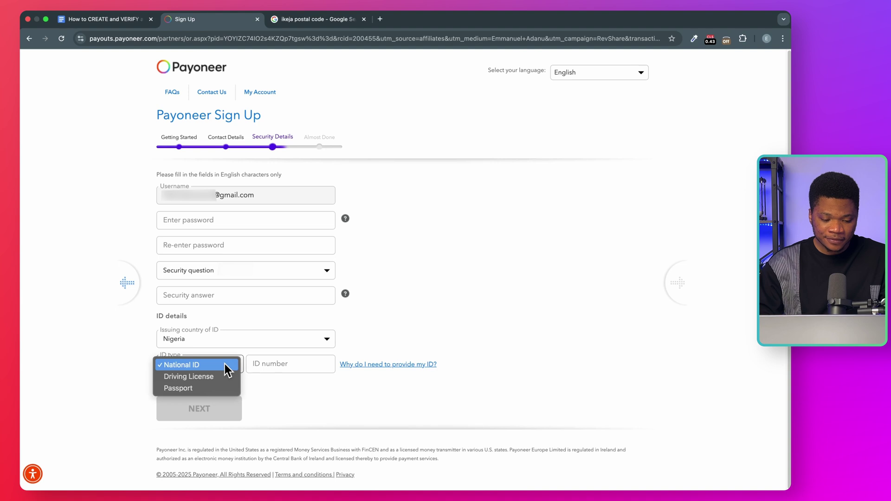
click(205, 377)
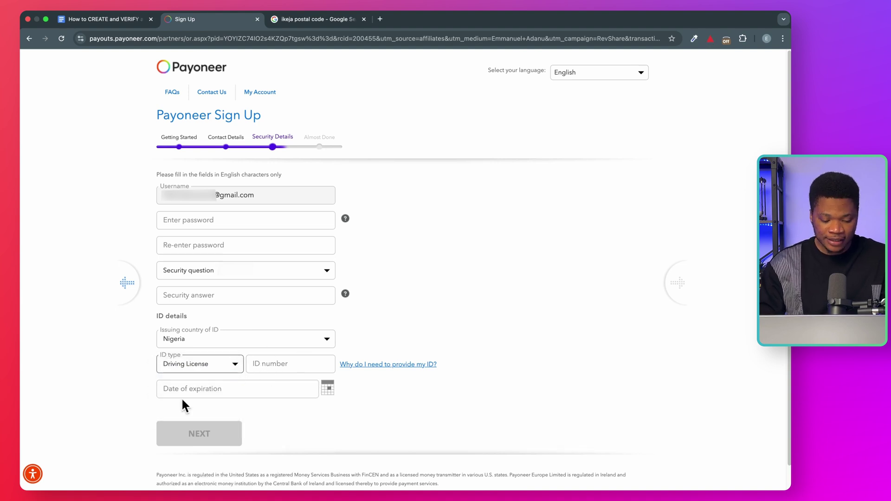
click(211, 365)
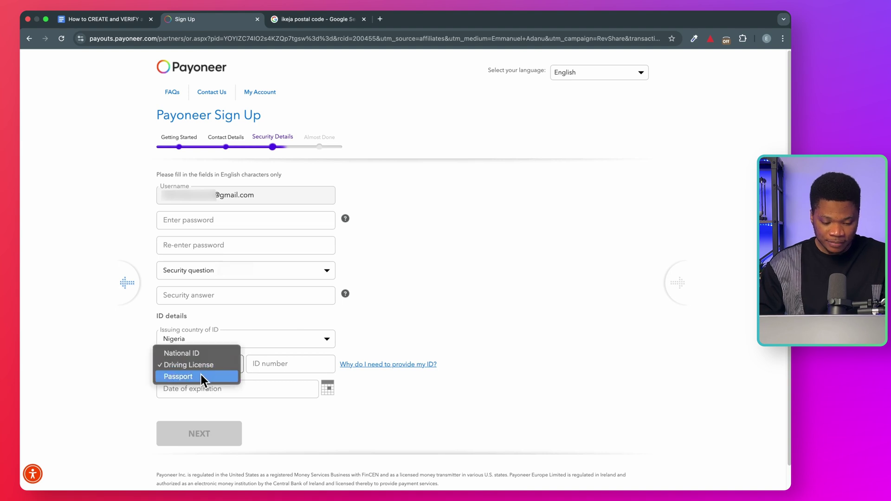
click(202, 376)
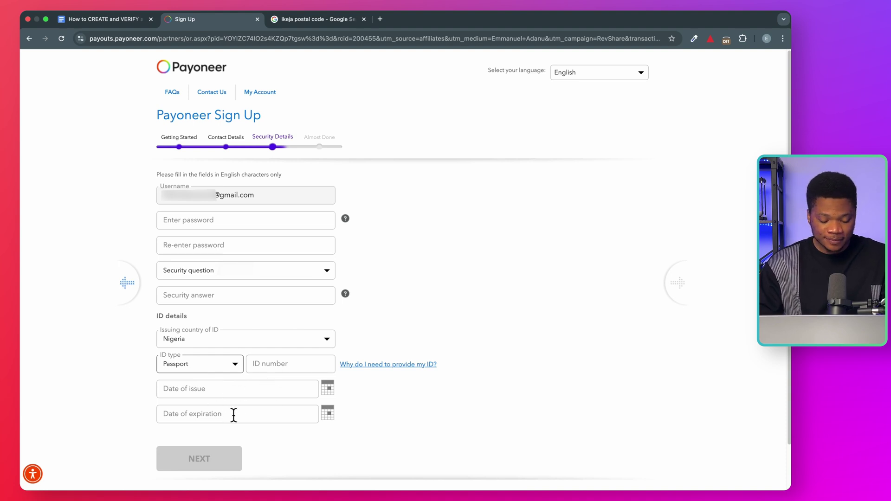
click(208, 368)
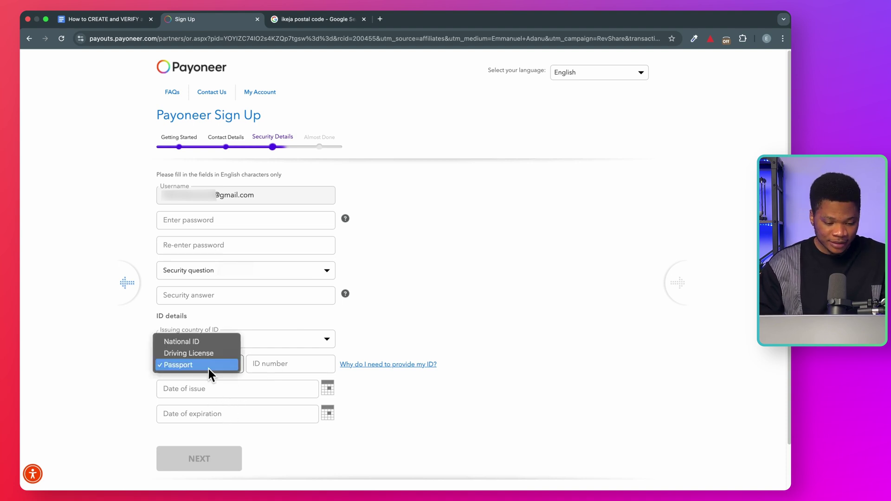
click(200, 342)
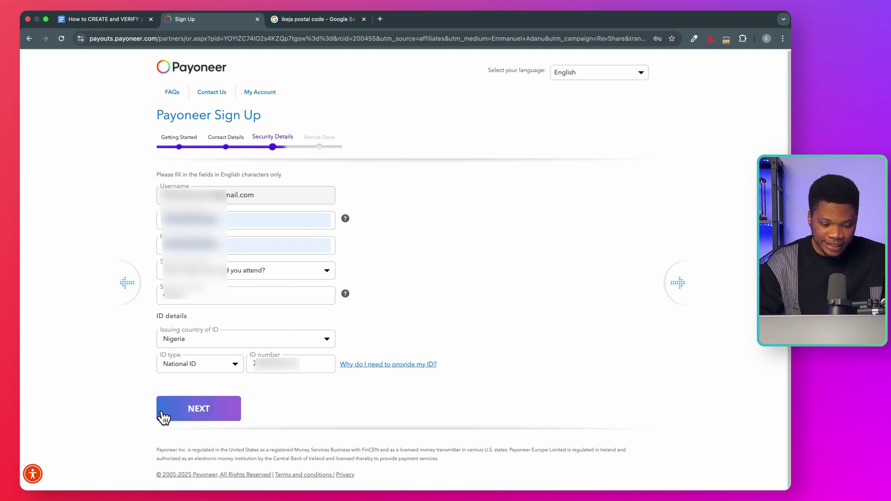
click(199, 402)
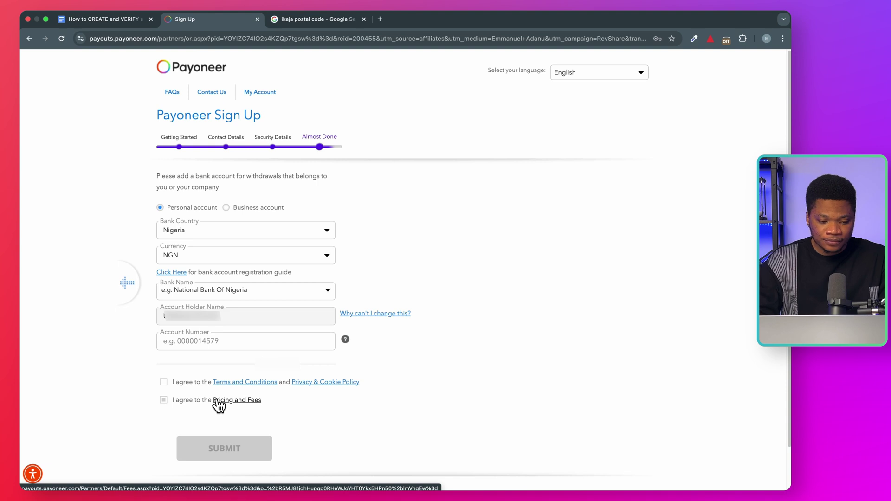
Set up a personal bank account with country Nigeria and currency NGN.
click(226, 208)
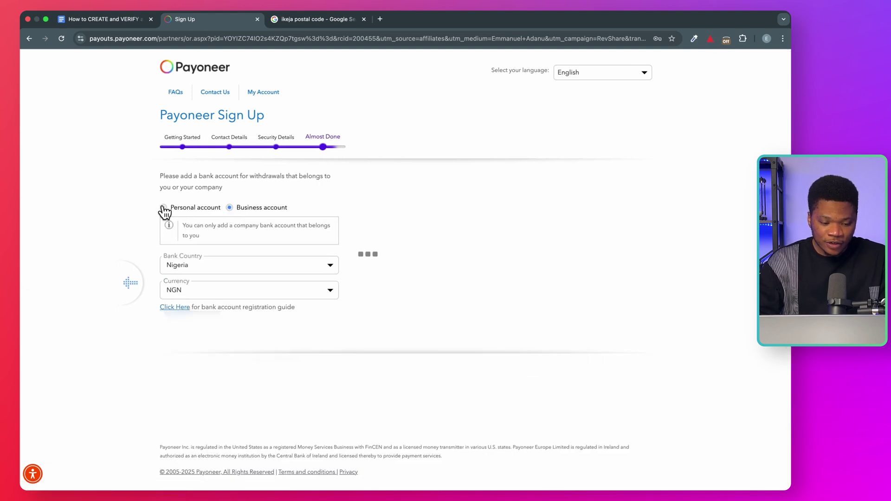
click(164, 208)
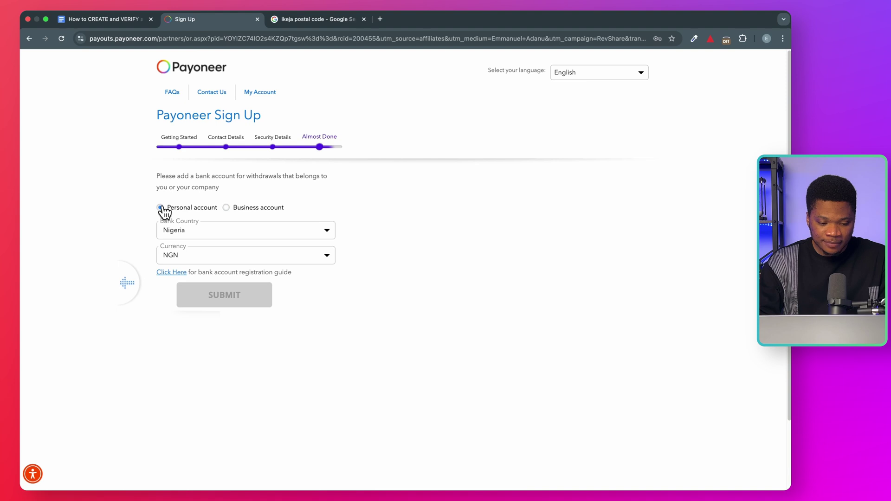
click(198, 232)
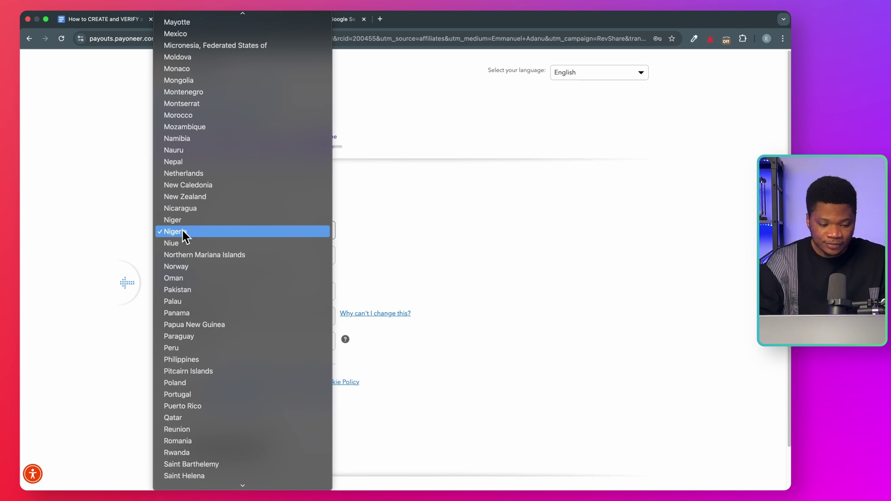
click(191, 230)
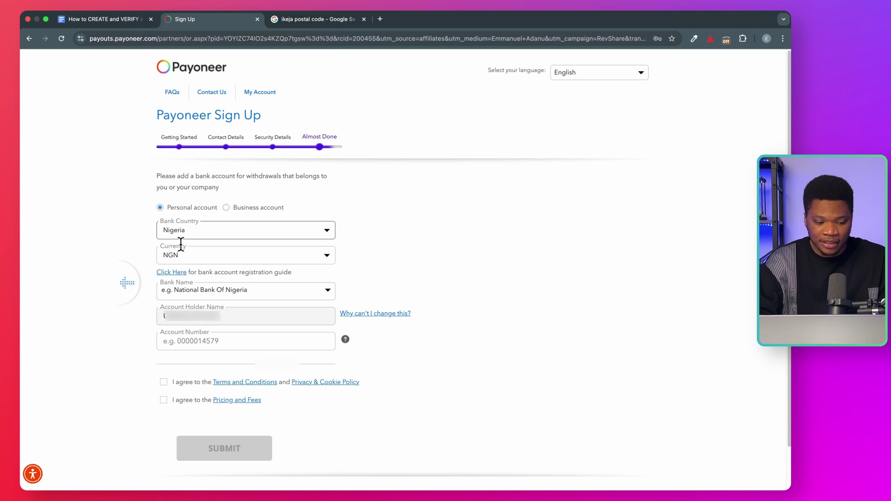
click(207, 256)
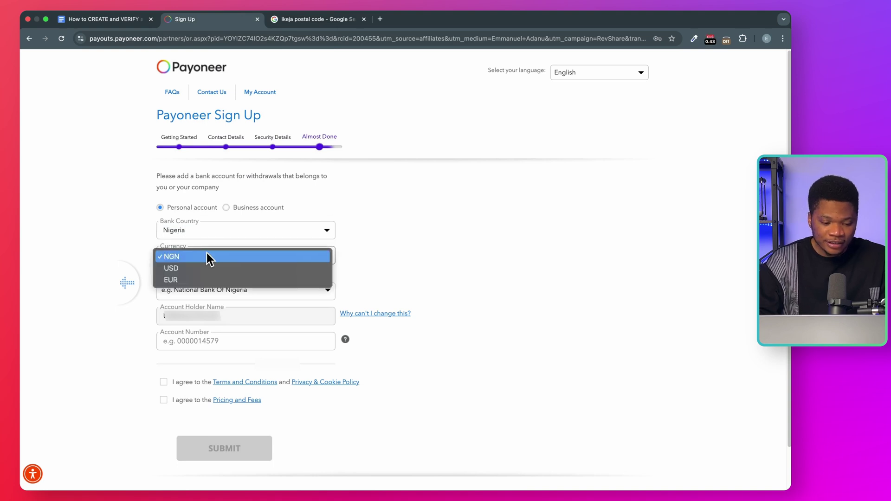
click(207, 256)
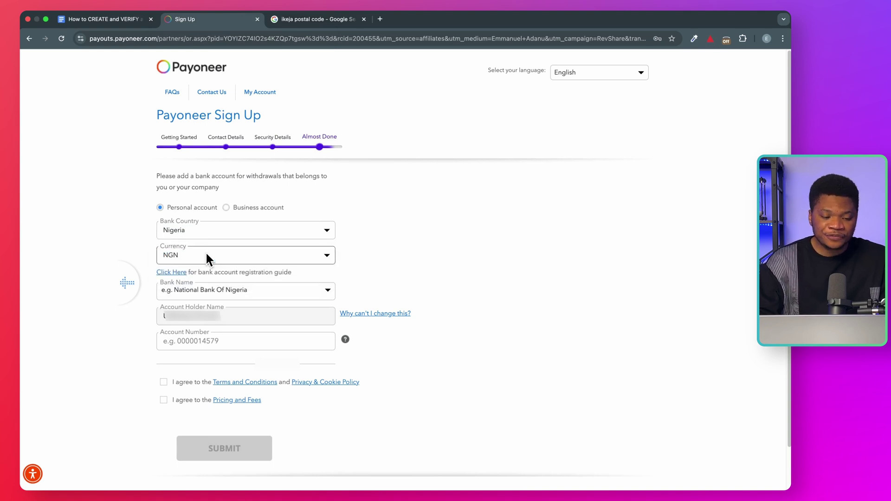
click(207, 258)
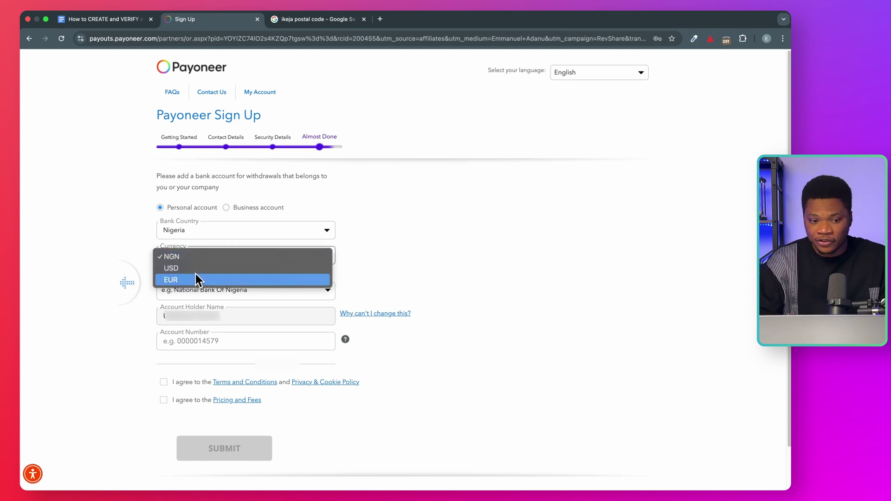
click(176, 258)
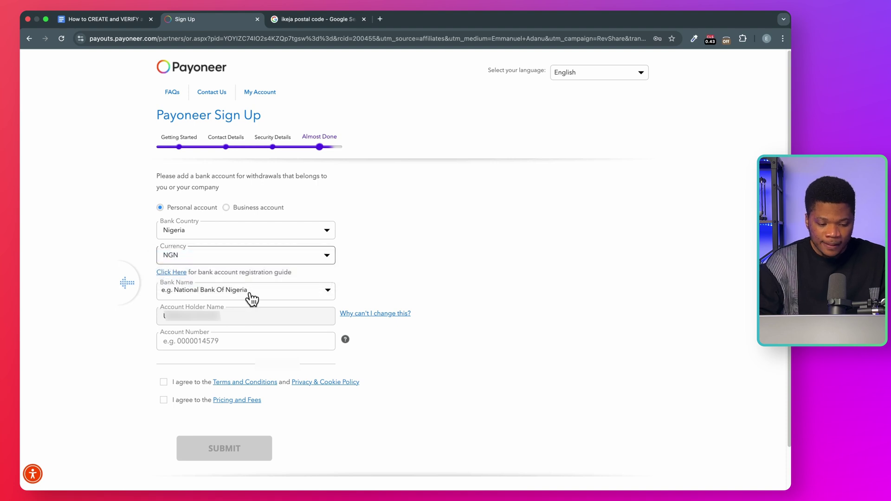
Choose First Bank of Nigeria, accept the Pricing and Fees terms, and submit.
scroll(251, 302, down, 1)
click(234, 264)
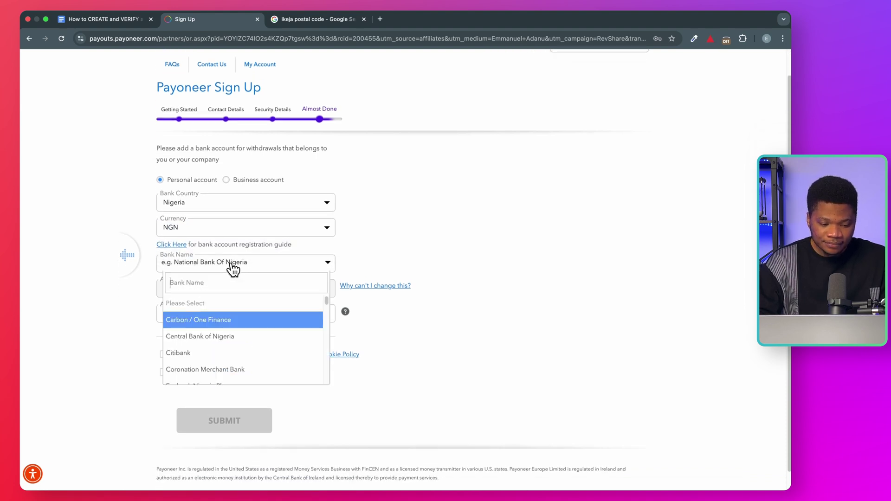
click(222, 288)
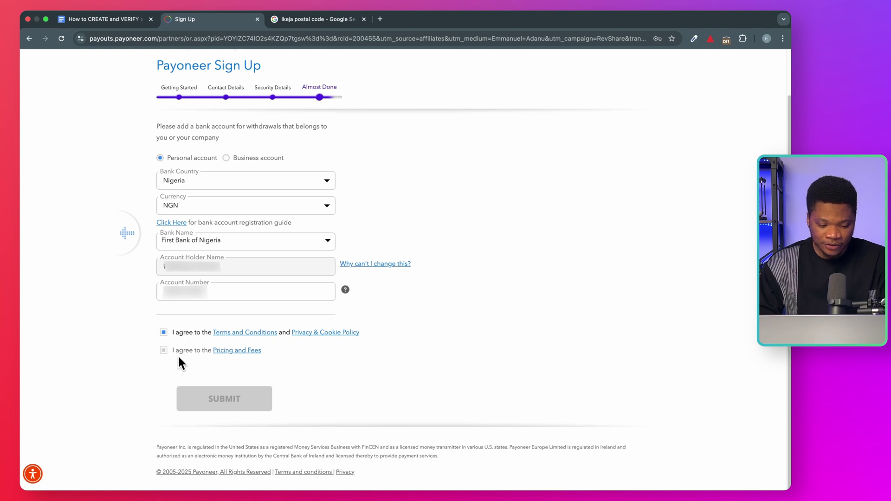
click(164, 351)
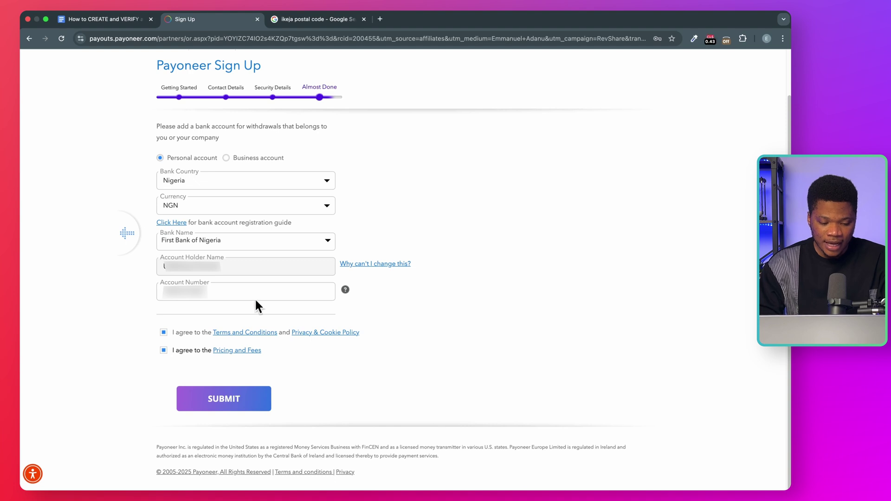
click(227, 401)
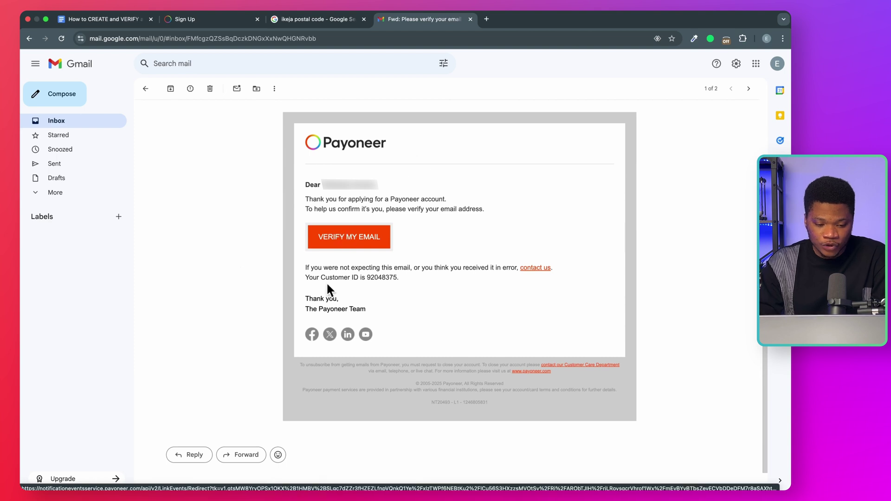
Verify the Payoneer account's email address from the verification email.
click(356, 239)
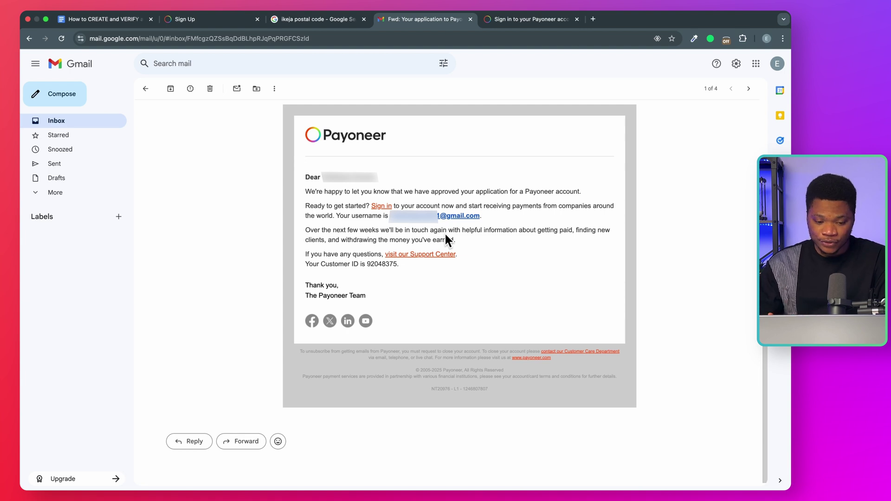
Sign in with the saved credentials and turn on two-step verification.
click(380, 207)
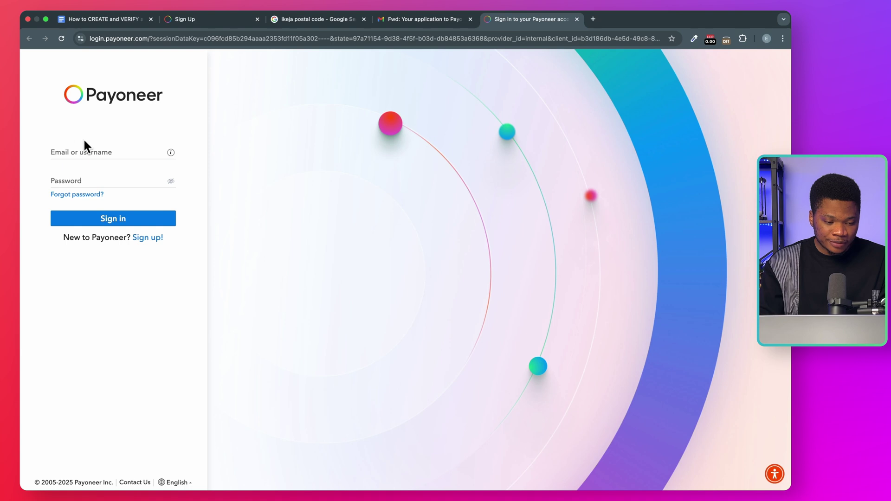
click(120, 293)
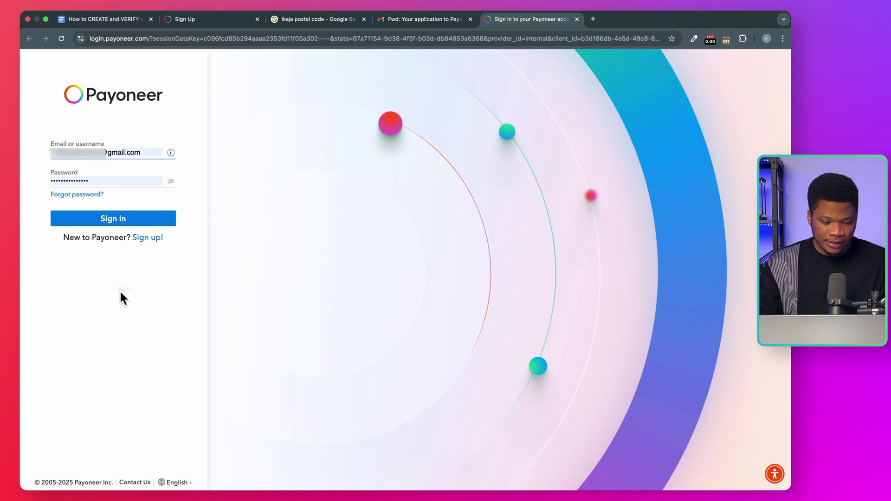
click(106, 222)
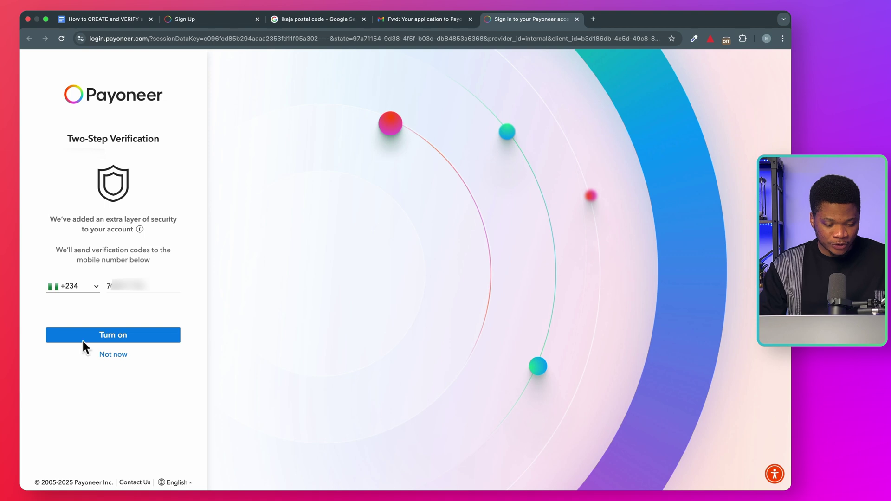
click(138, 336)
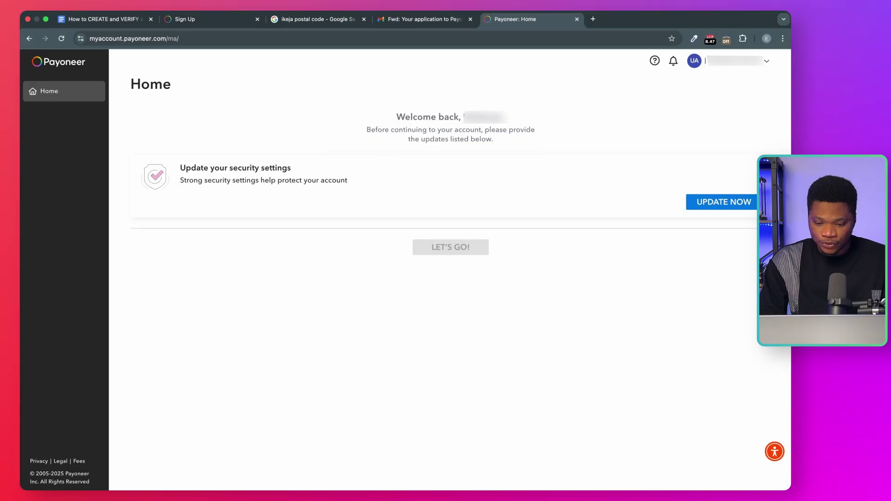
click(726, 203)
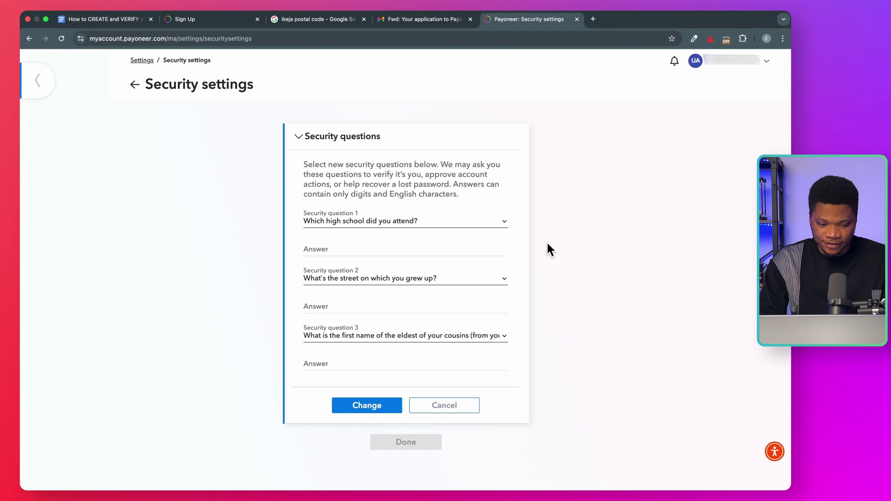
Save the eldest-cousin, city-married and mother's-side-cousin questions, confirmed by SMS code.
click(430, 223)
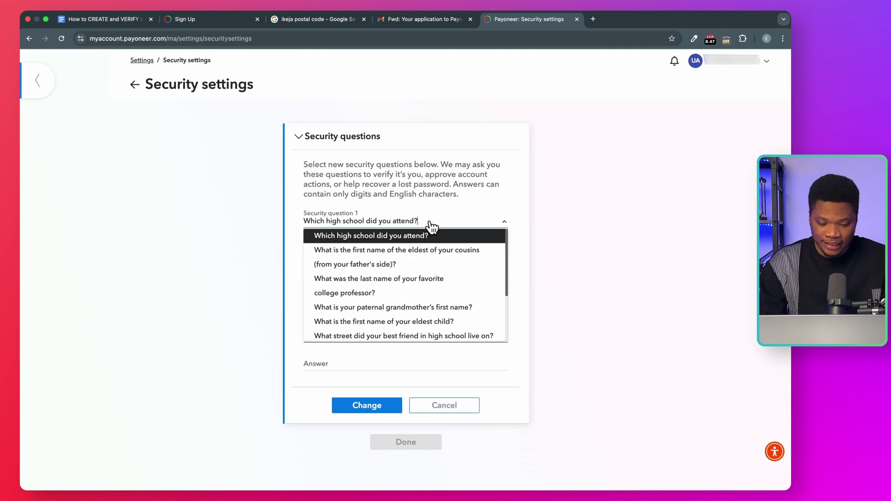
click(434, 250)
click(423, 280)
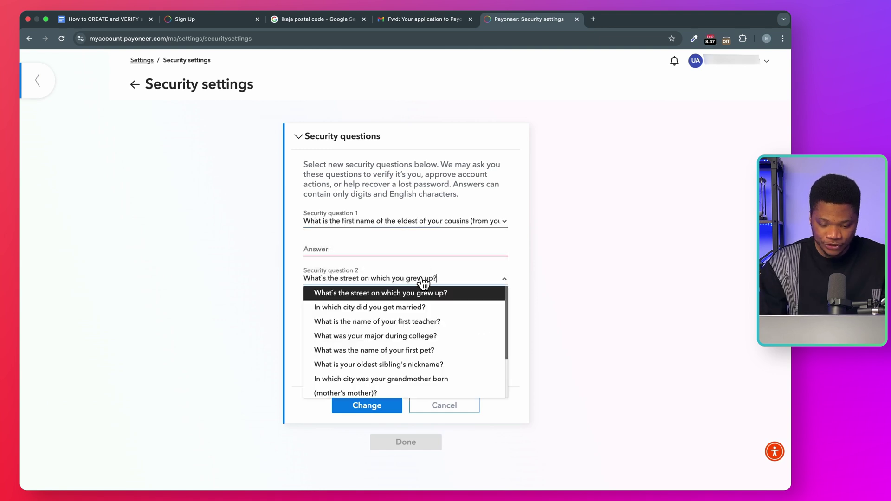
click(428, 306)
click(433, 339)
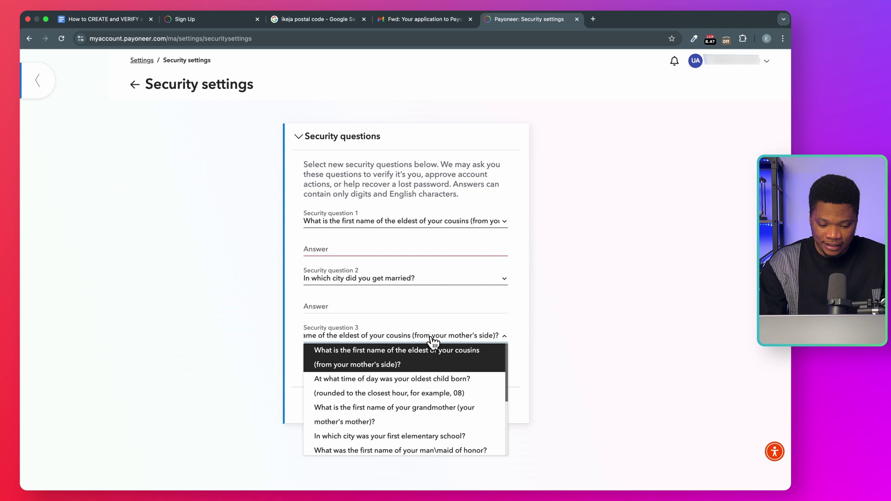
click(425, 355)
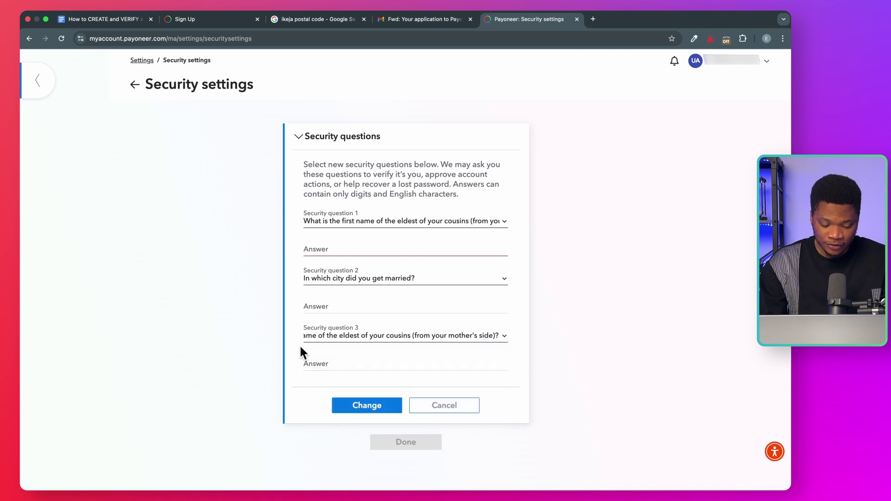
click(370, 405)
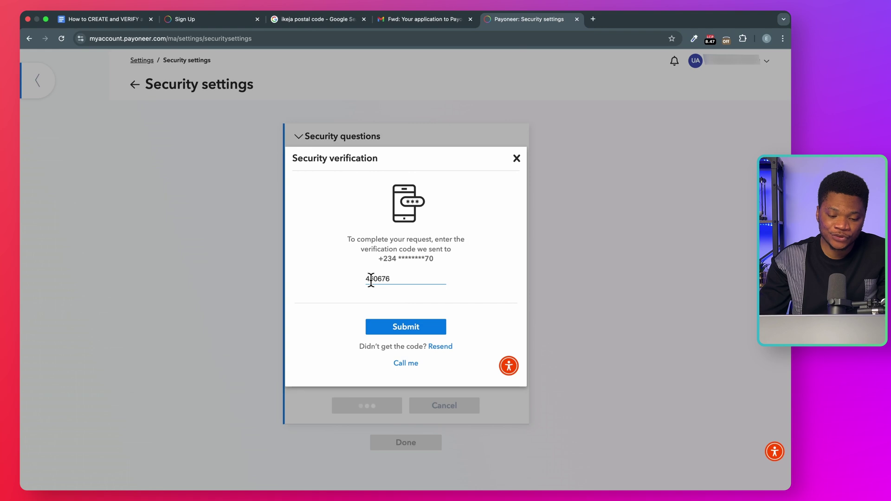
click(411, 330)
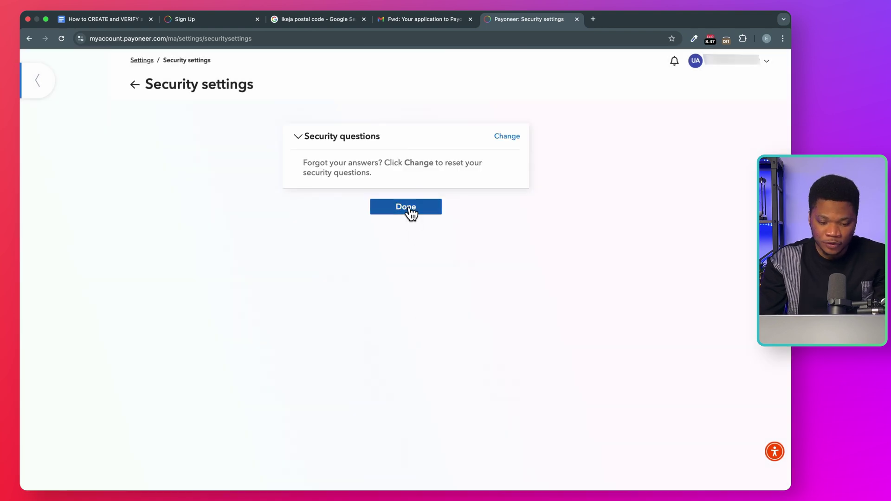
click(411, 211)
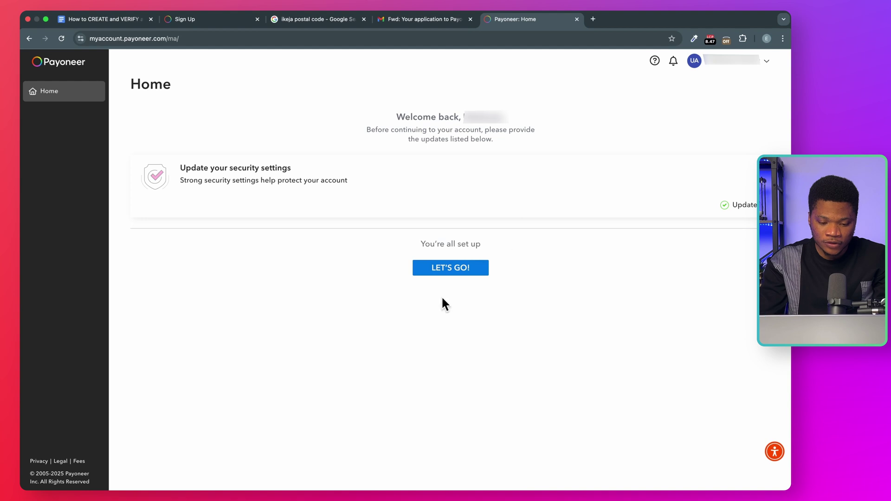
Enter the dashboard and view the 0.00 USD, EUR and GBP balances.
click(453, 268)
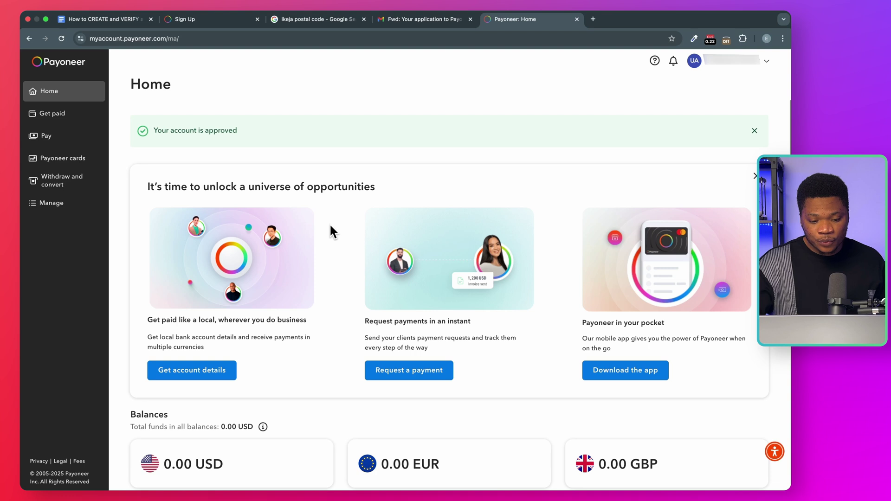
scroll(349, 319, down, 5)
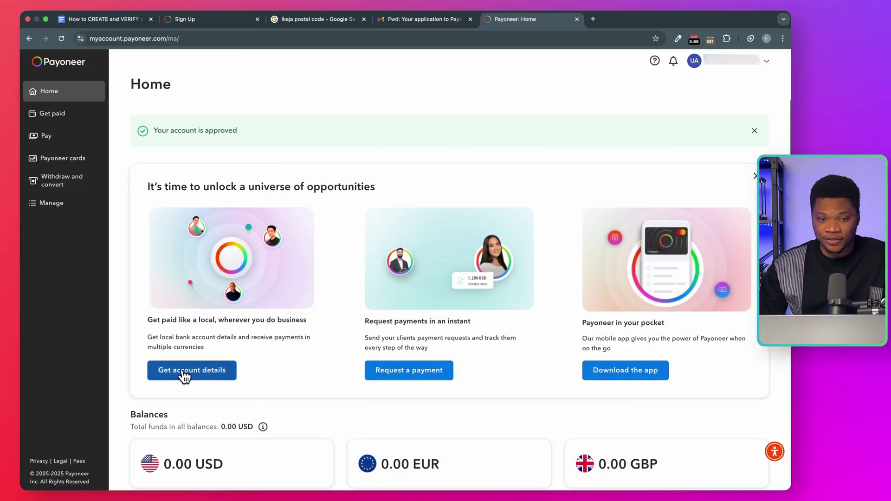
Open Receiving accounts from Get account details and check eligibility to see the countries available soon.
click(183, 372)
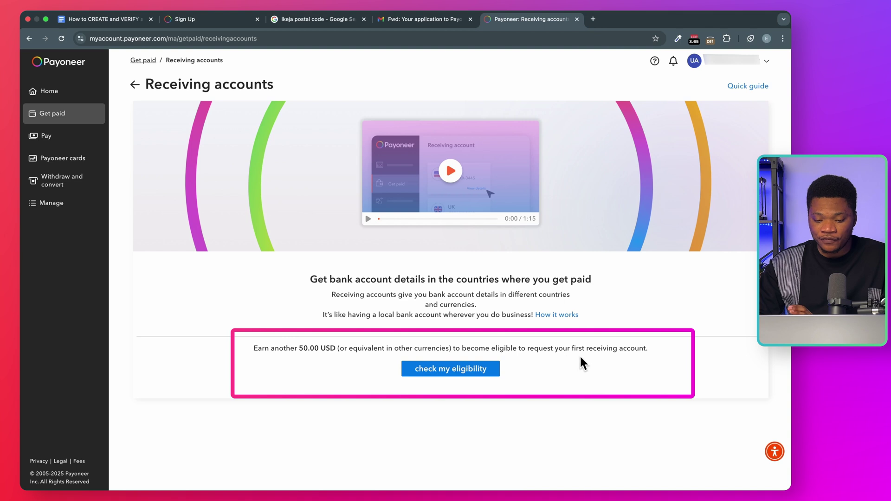
click(458, 372)
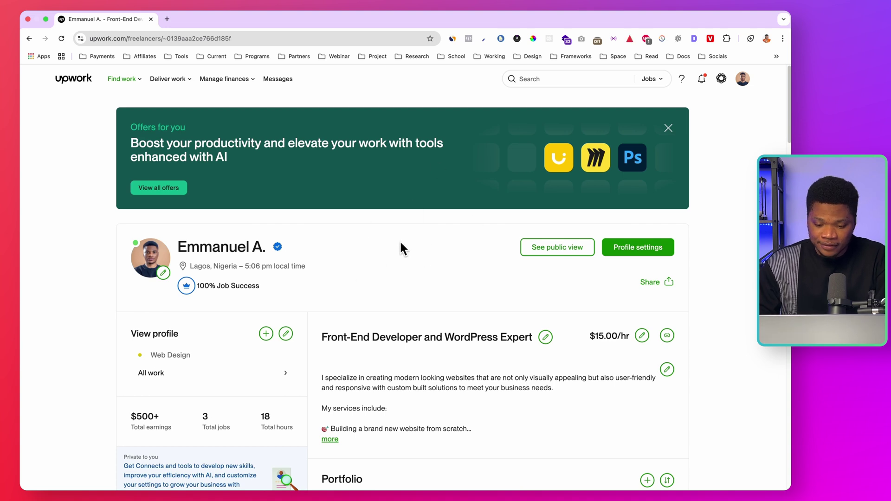
Go to the Get Paid settings page from the Upwork profile menu.
click(622, 249)
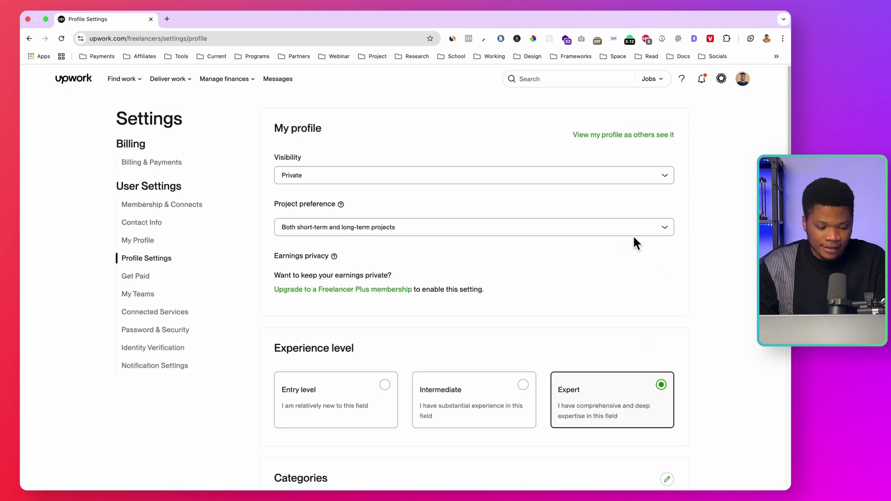
click(141, 281)
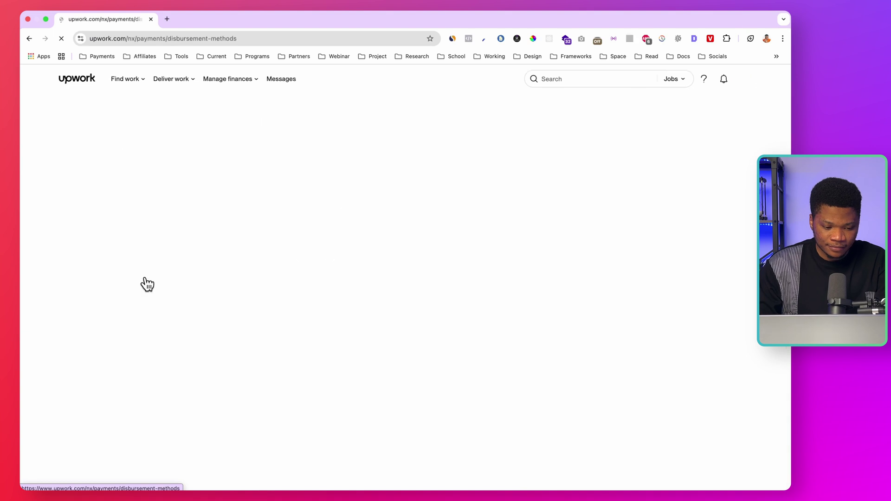
scroll(405, 354, down, 2)
scroll(406, 358, down, 2)
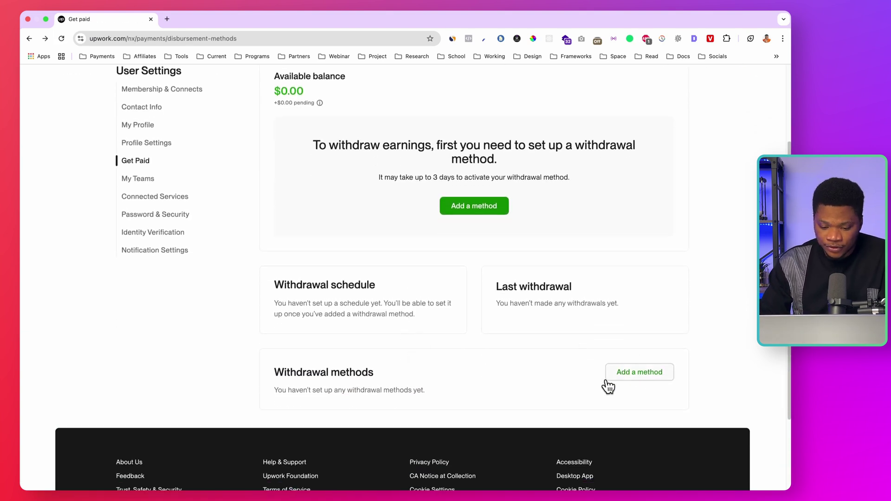
Add Payoneer as a withdrawal method, confirming the password and signing in with the existing Payoneer account.
click(631, 373)
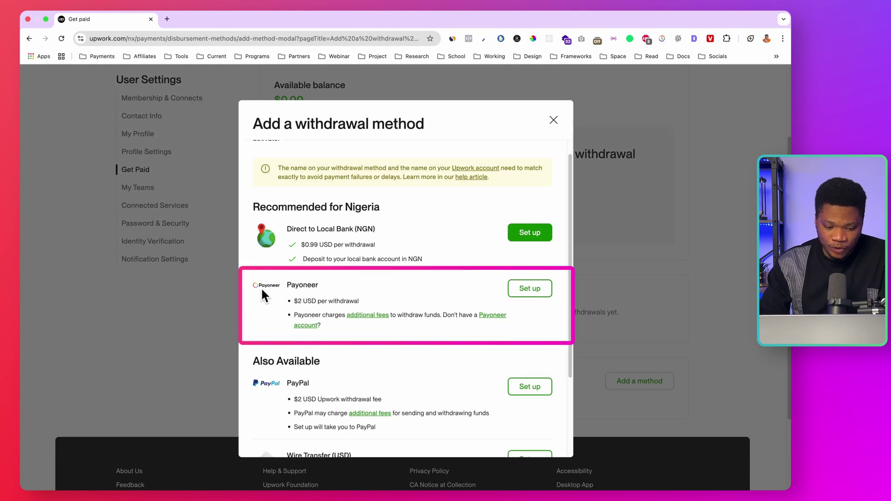
click(536, 291)
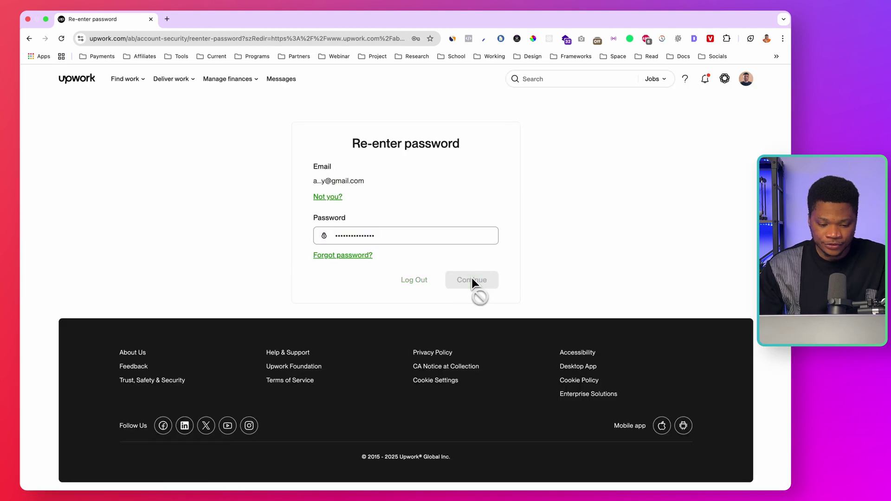
click(472, 279)
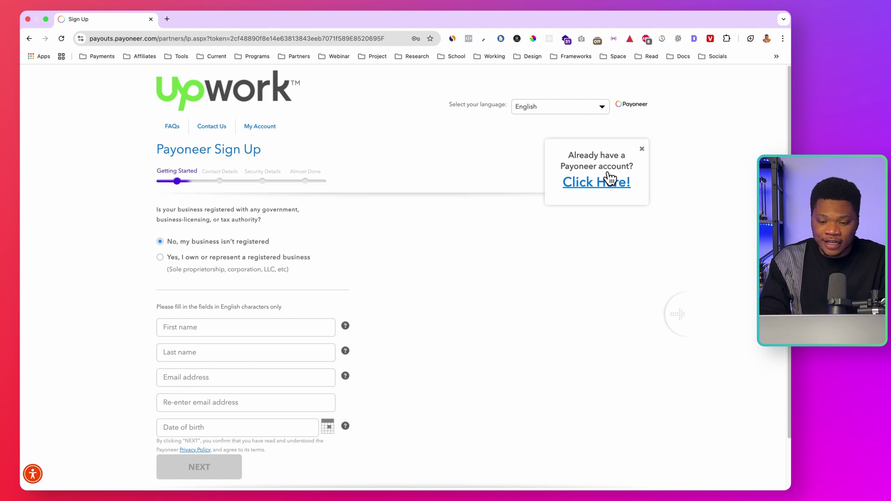
click(604, 184)
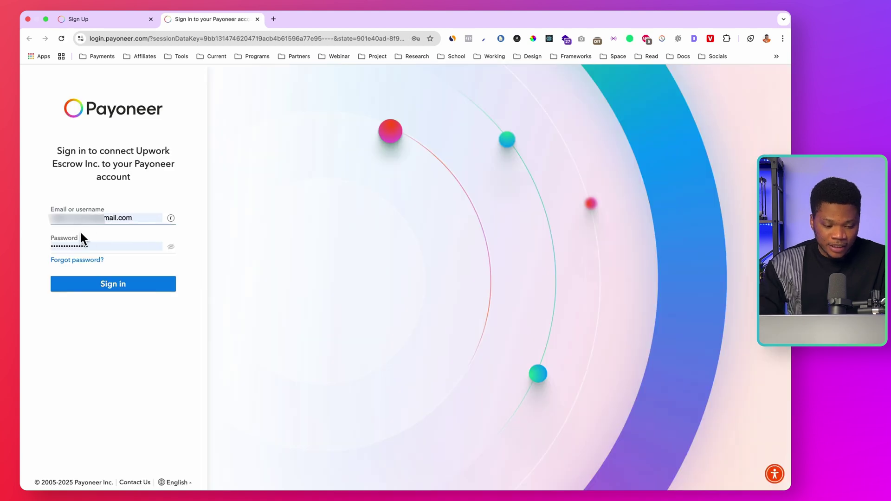
click(116, 284)
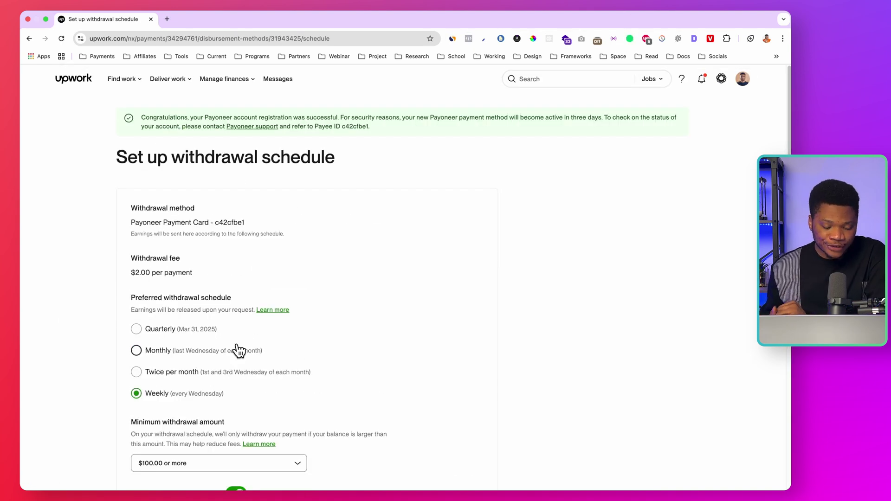
Keep the Weekly schedule, $100.00 minimum and $15.00 reserve, then save the Payoneer withdrawal schedule.
scroll(239, 351, down, 1)
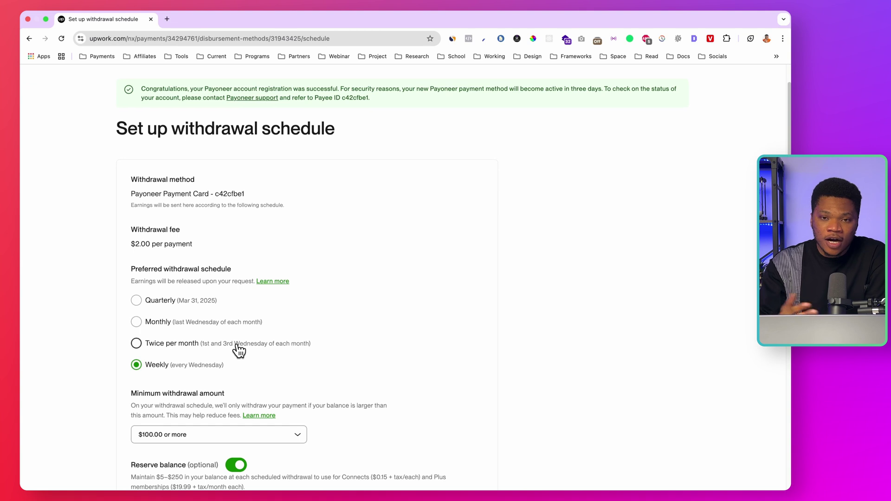
scroll(193, 342, down, 2)
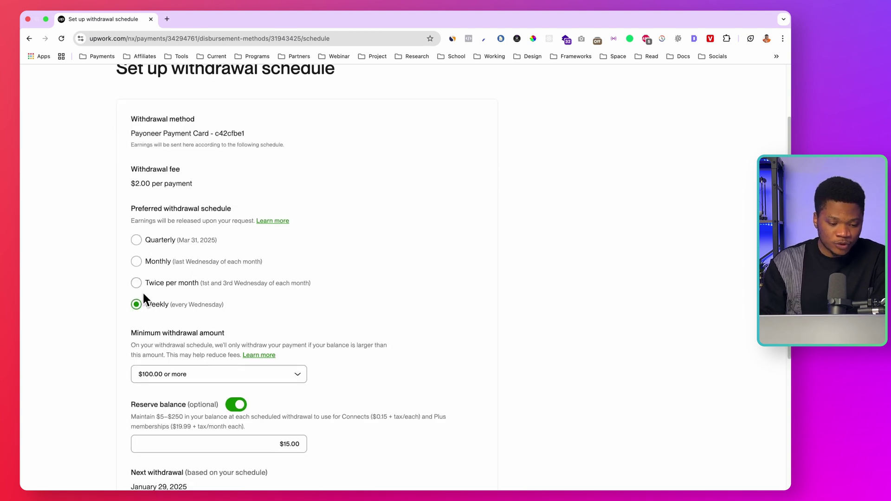
scroll(307, 375, down, 4)
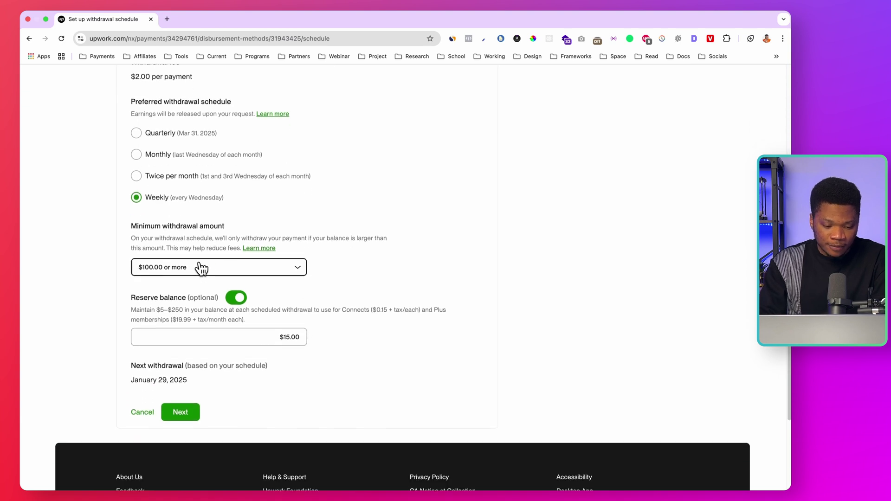
scroll(327, 377, down, 2)
scroll(265, 285, up, 9)
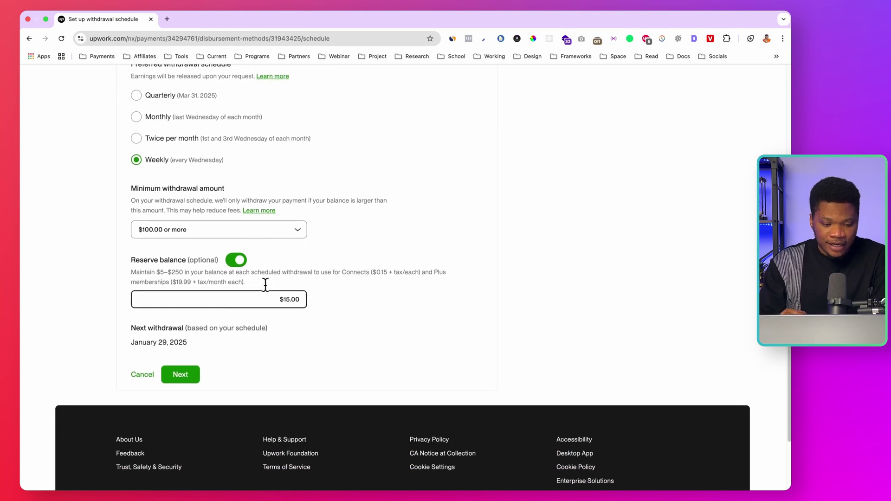
scroll(266, 288, down, 6)
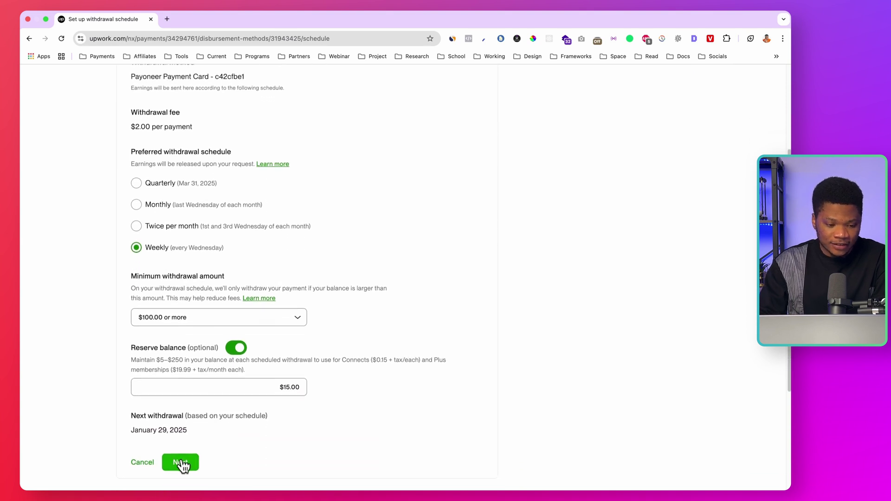
click(181, 463)
scroll(438, 308, down, 5)
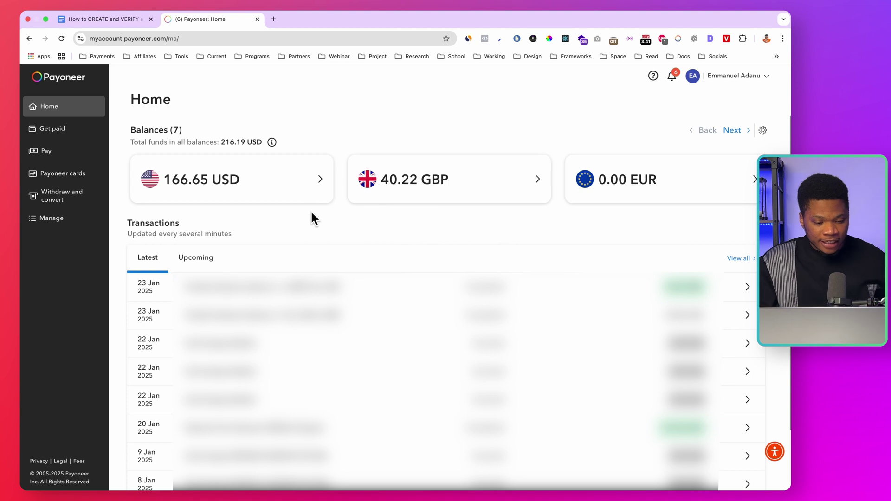
Open the 166.65 USD balance and review the US receiving account's bank details.
click(269, 183)
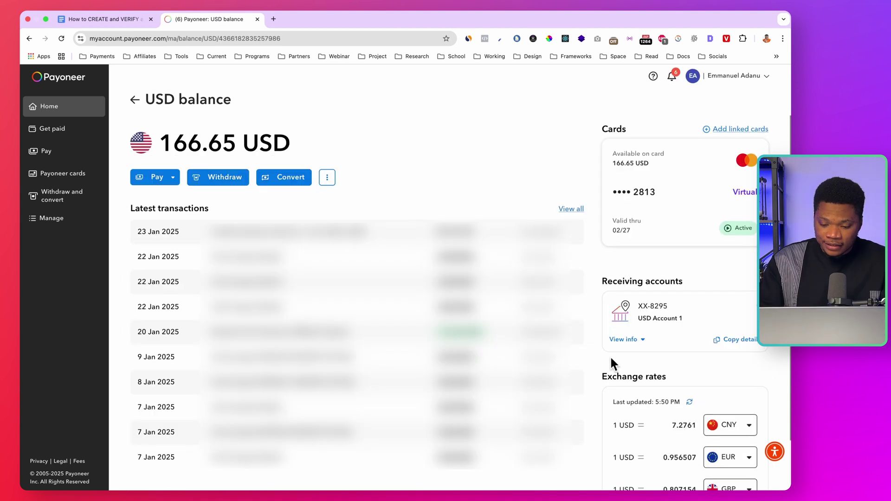
click(623, 339)
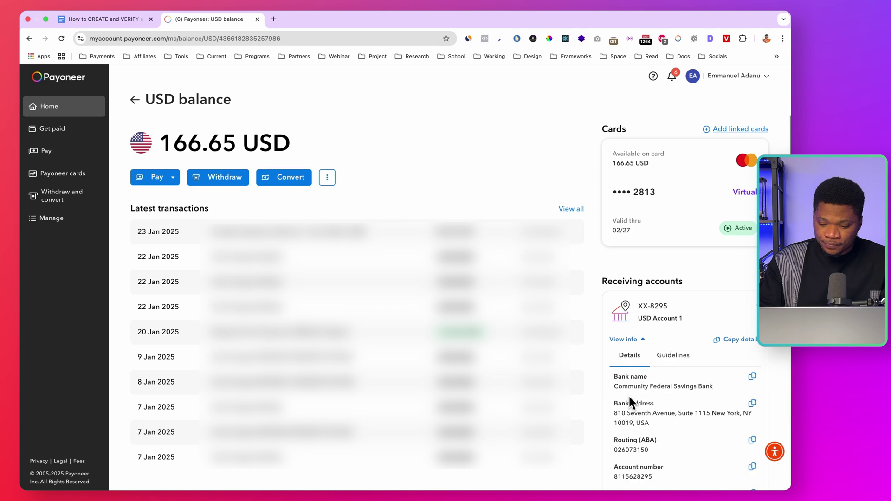
scroll(658, 408, down, 3)
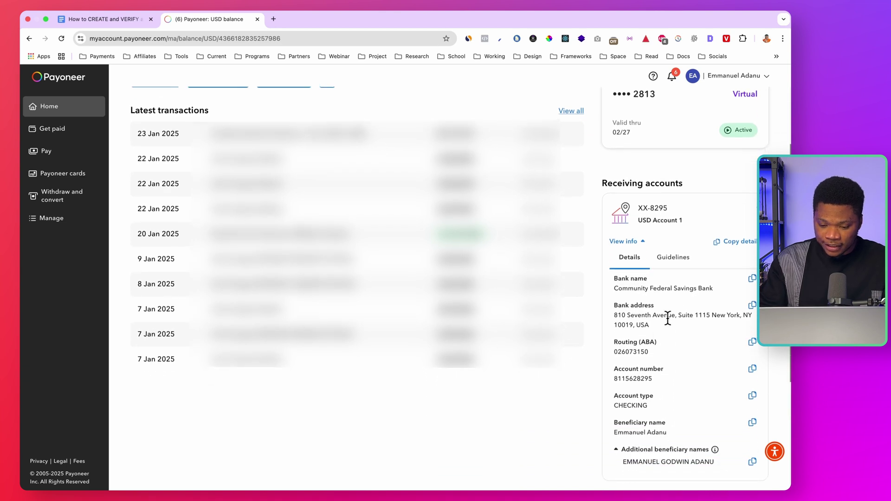
scroll(669, 345, down, 2)
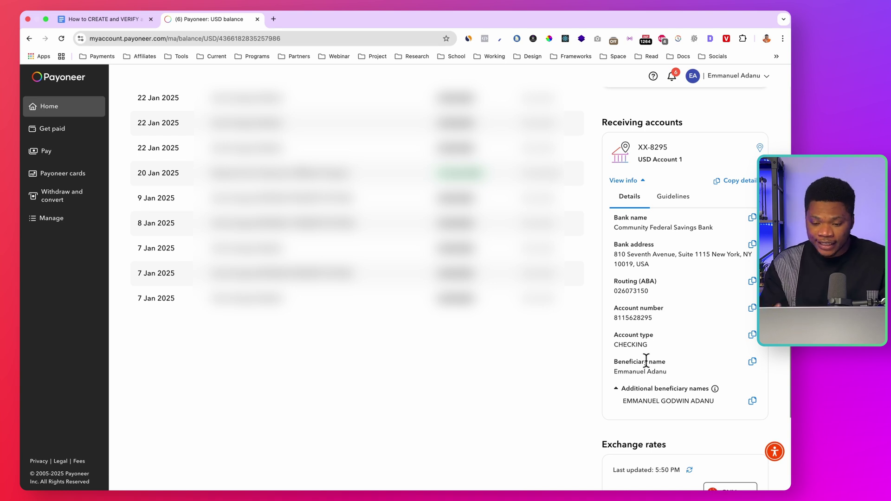
scroll(647, 361, up, 4)
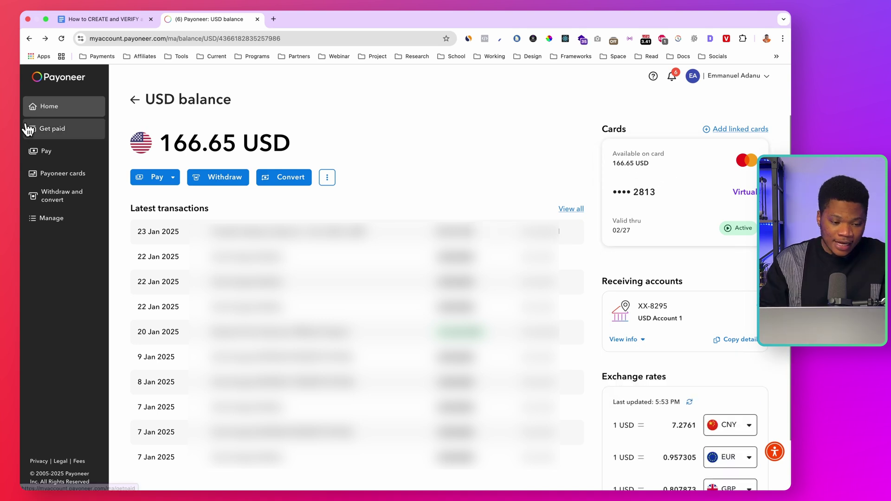
Browse the receiving accounts, then start a Withdraw to bank with Withdraw now selected.
click(42, 132)
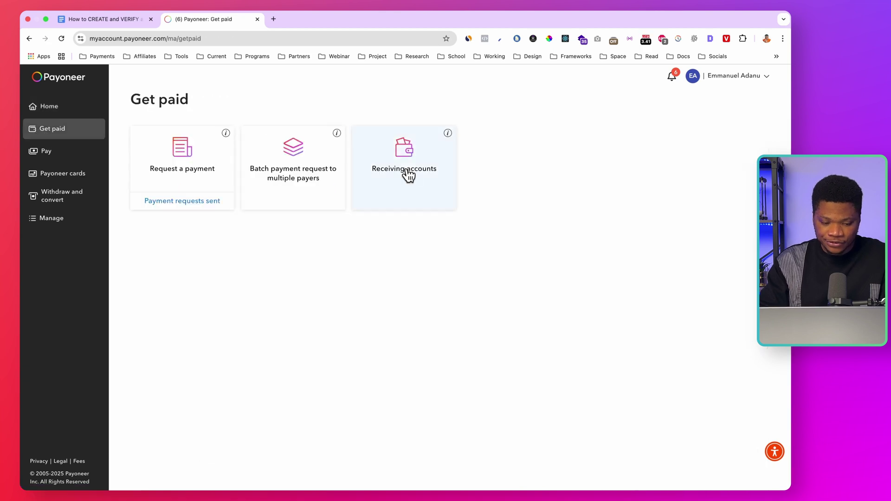
click(407, 176)
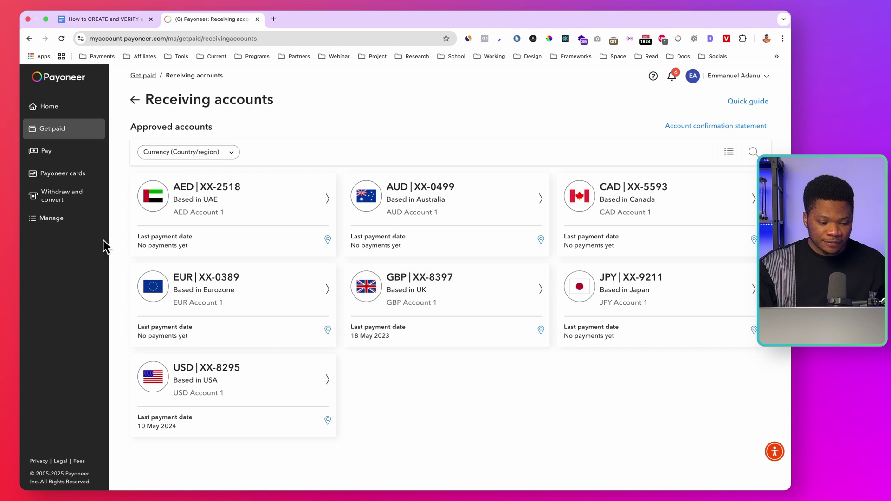
click(59, 197)
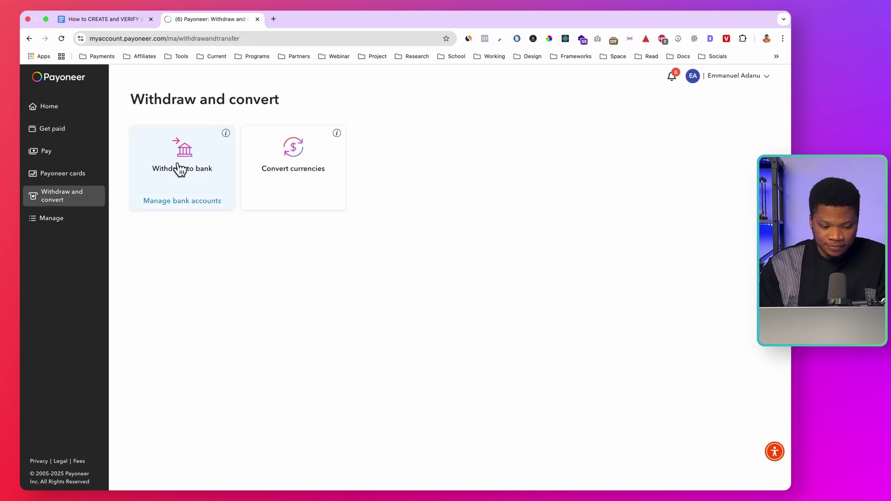
click(180, 170)
click(342, 166)
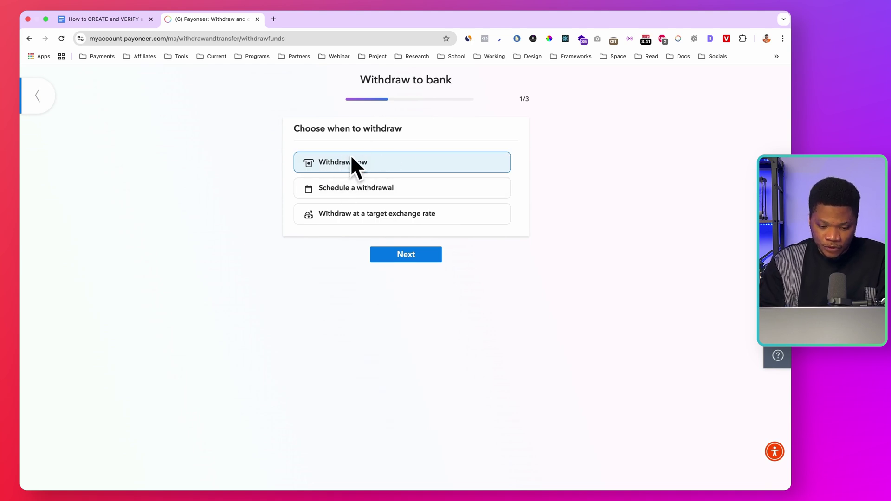
Withdraw 100 USD from the USD balance to the Kuda Bank account and open the review summary.
click(409, 256)
click(398, 199)
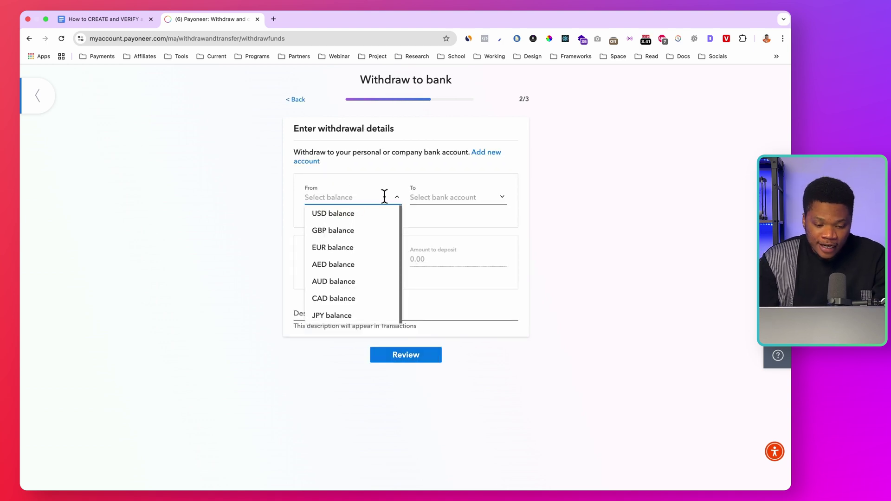
click(325, 220)
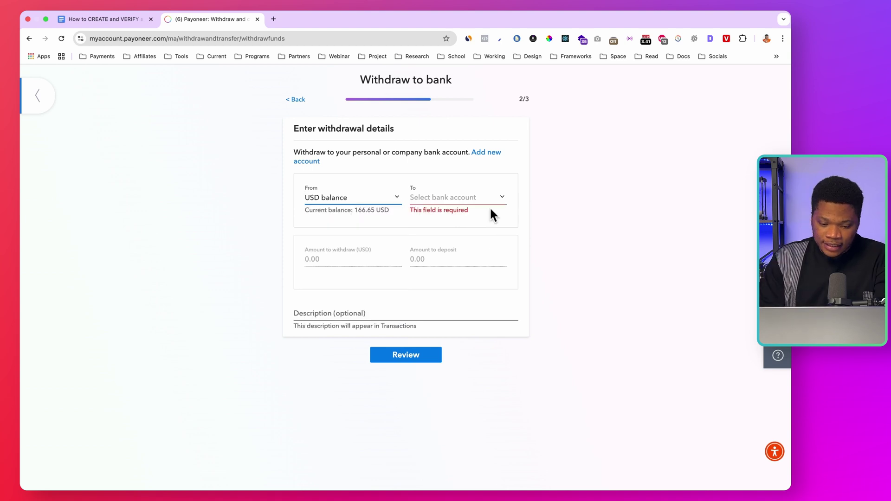
click(502, 200)
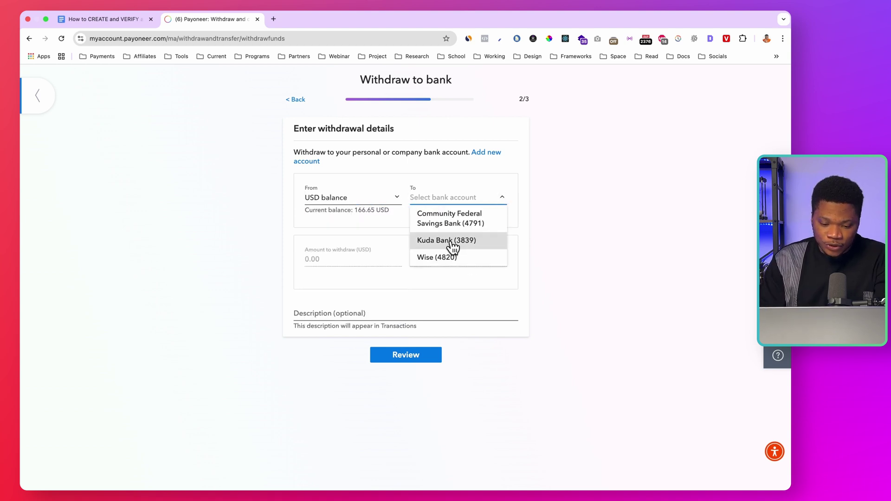
click(452, 241)
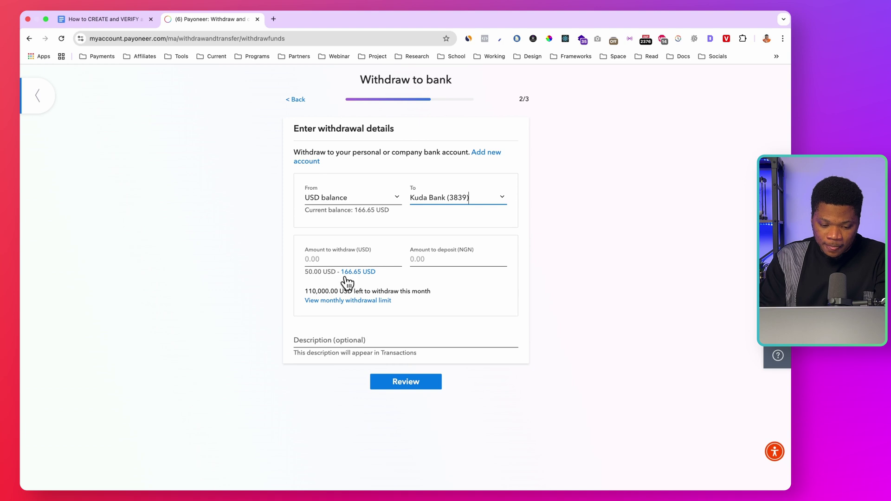
click(335, 259)
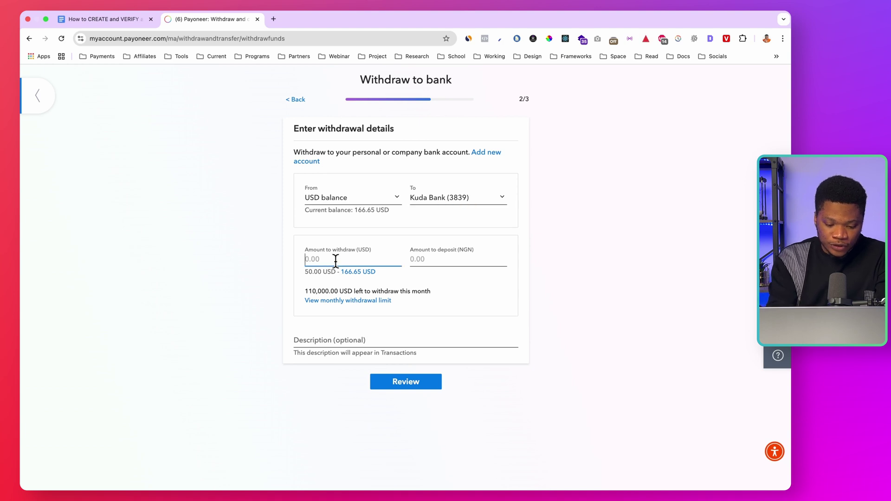
text(100)
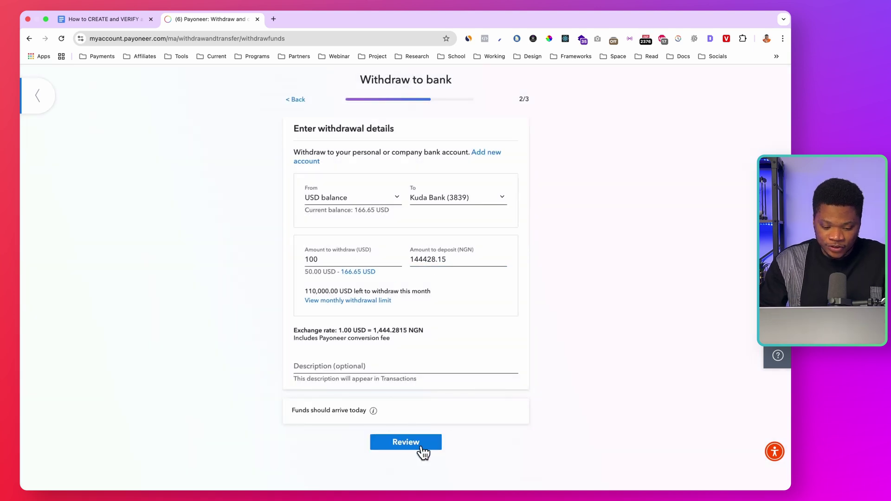
click(408, 444)
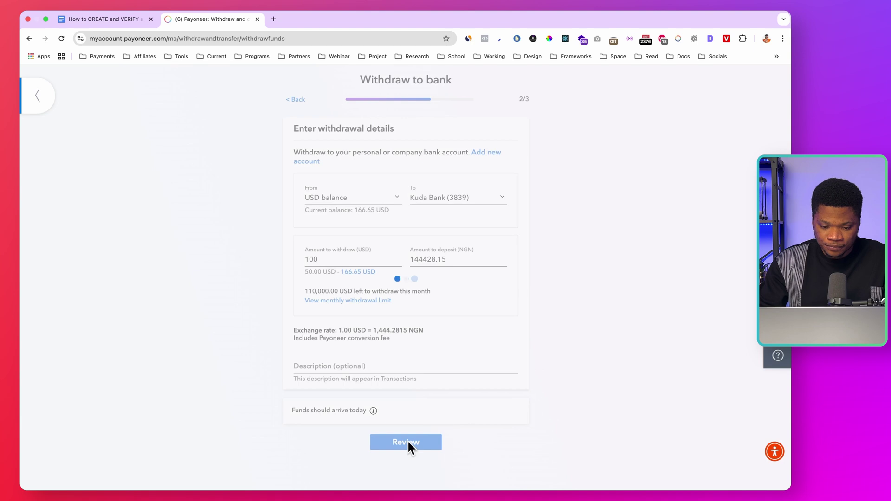